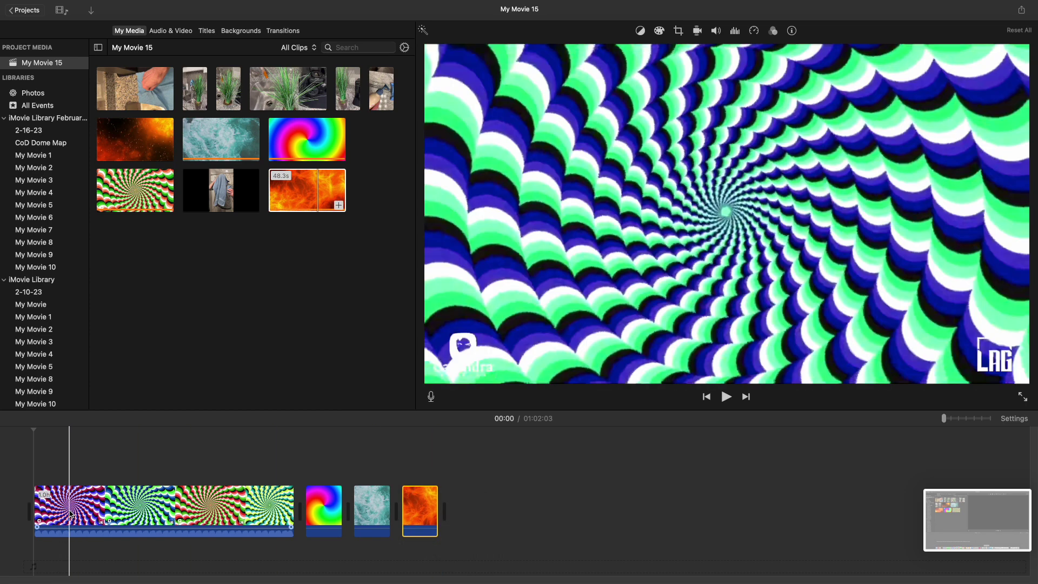
Step: Split the first spiral clip in the timeline at 08:07 and delete the section after the cut
{"action": "right_click", "coordinate": [71, 513]}
{"action": "left_click", "coordinate": [91, 454]}
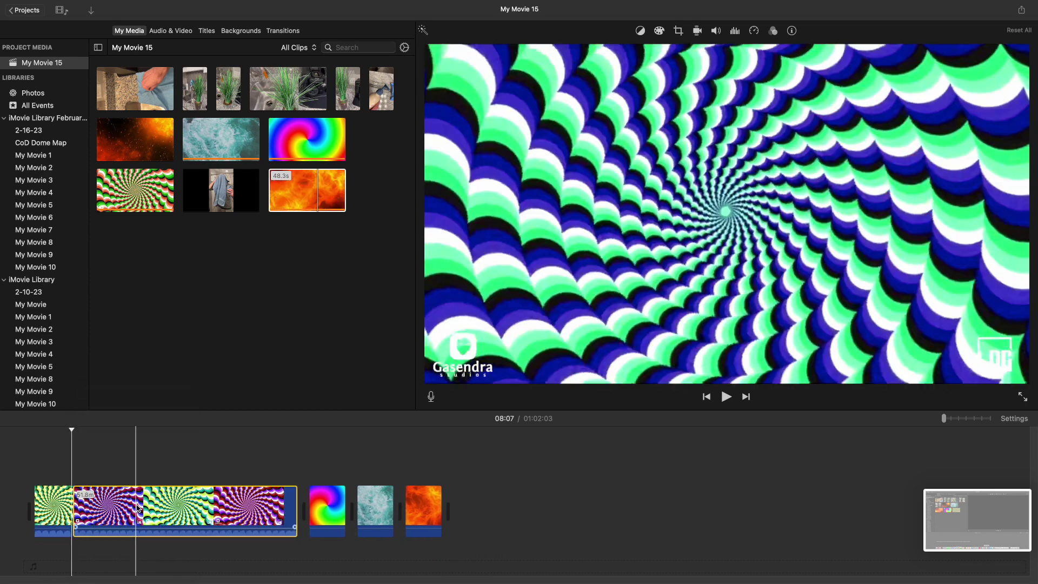
{"action": "key", "text": "Delete"}
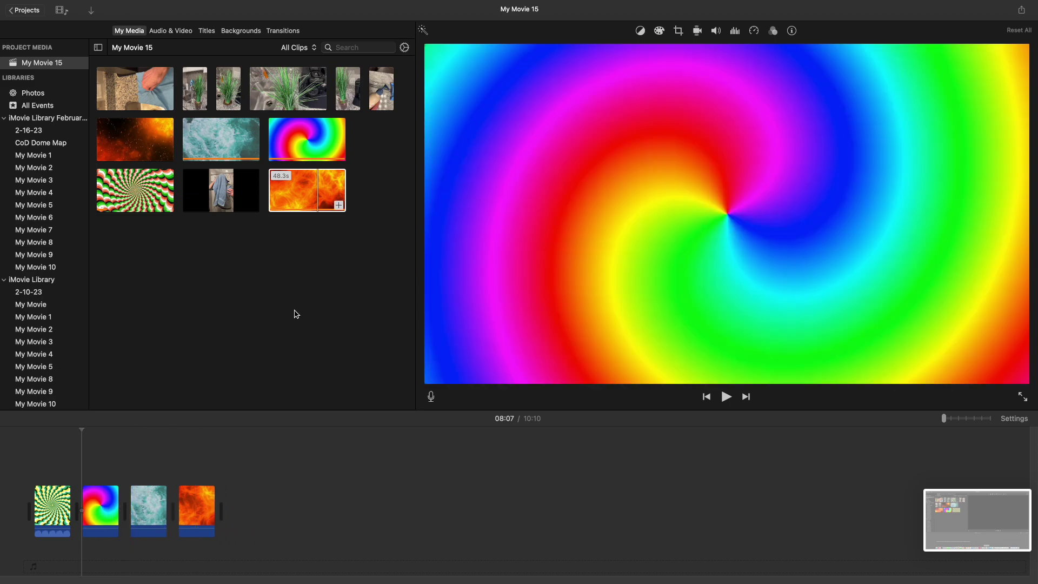
Step: Overlay the 56.4-second blue cloth clip above the start of the spiral background and rotate it 90 degrees clockwise
{"action": "left_click_drag", "start_coordinate": [147, 89], "coordinate": [35, 456]}
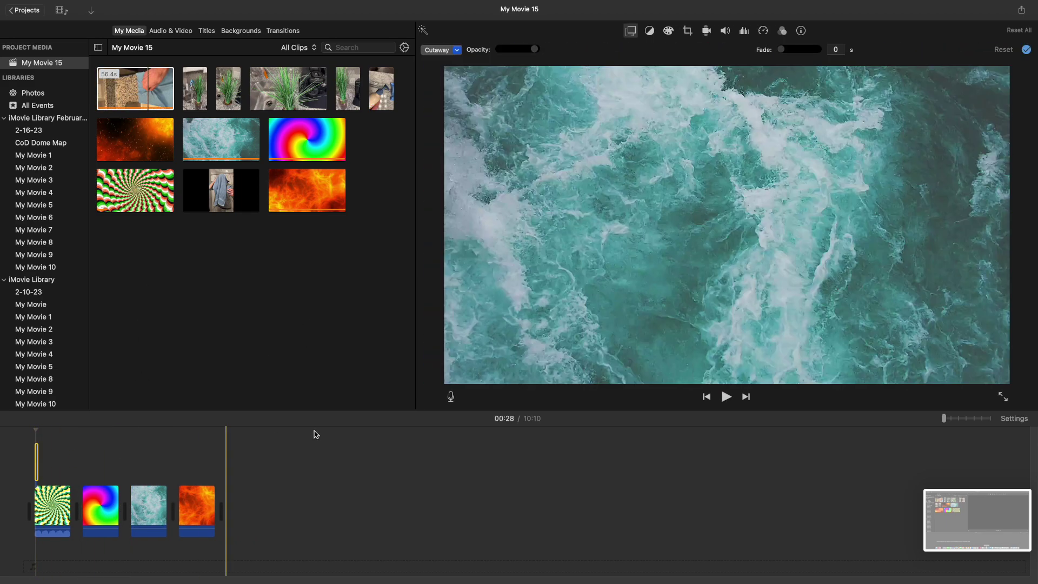
{"action": "left_click", "coordinate": [966, 419]}
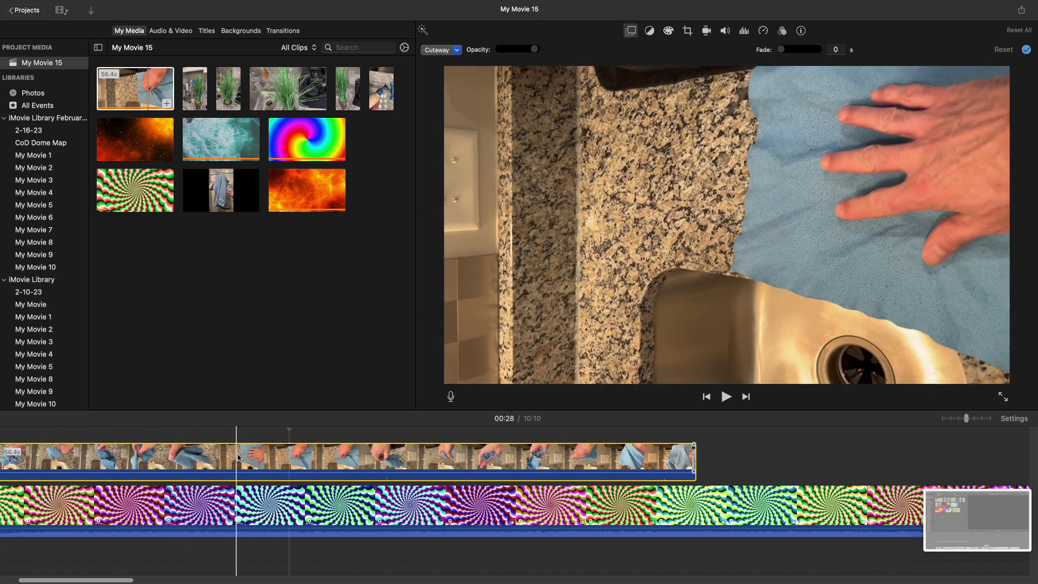
{"action": "left_click", "coordinate": [238, 457]}
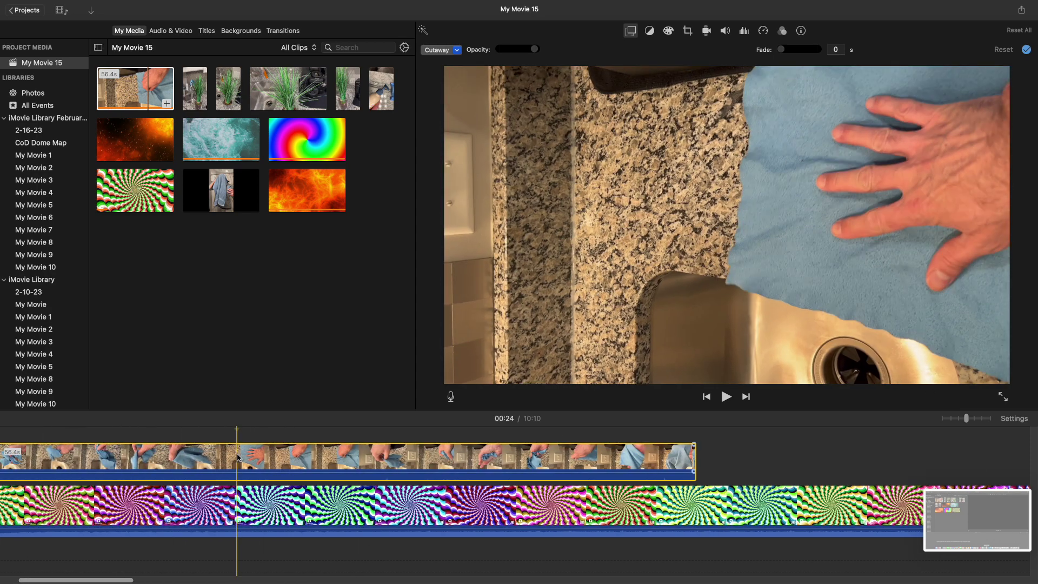
{"action": "left_click", "coordinate": [688, 31]}
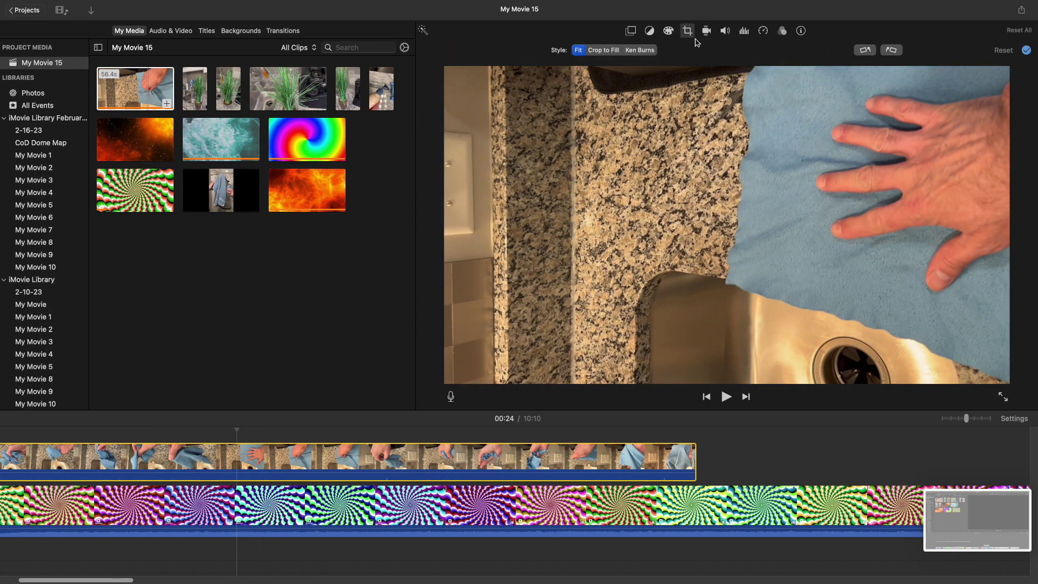
{"action": "left_click", "coordinate": [891, 51]}
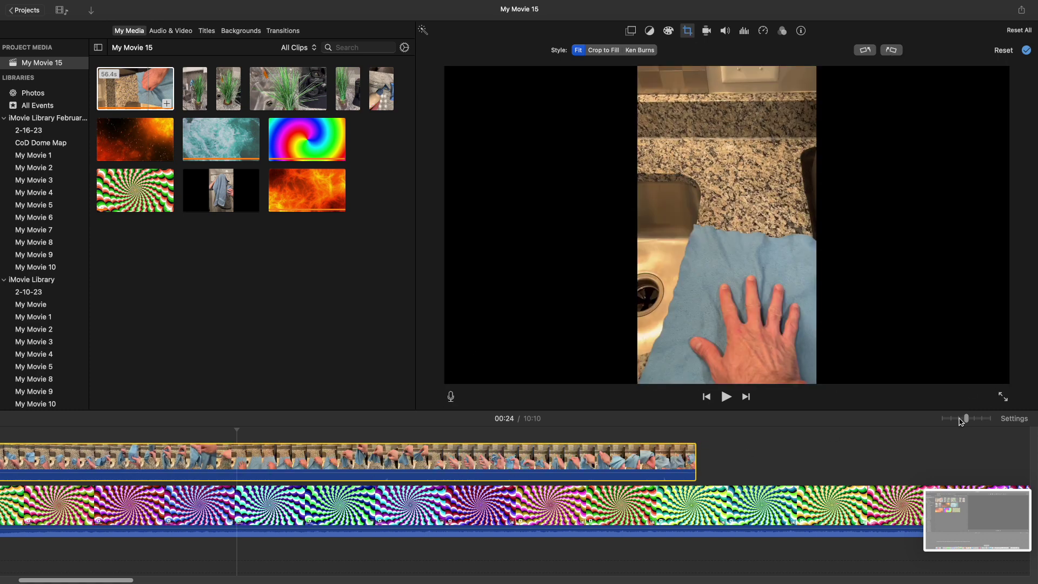
Step: Split the spiral background clip at 00:09 and delete the section after the cut
{"action": "left_click_drag", "start_coordinate": [961, 422], "coordinate": [953, 422]}
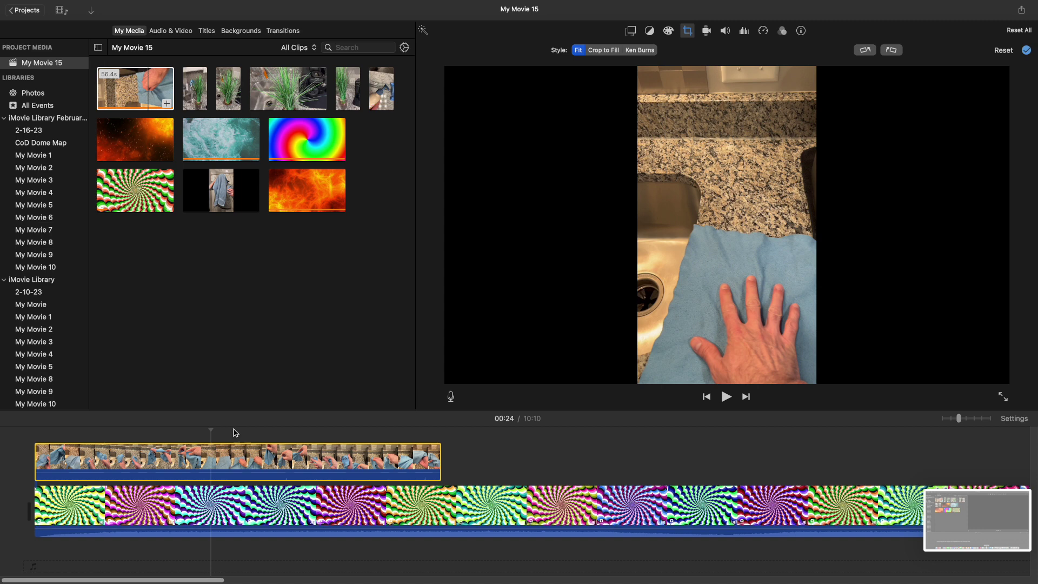
{"action": "left_click_drag", "start_coordinate": [212, 430], "coordinate": [104, 440]}
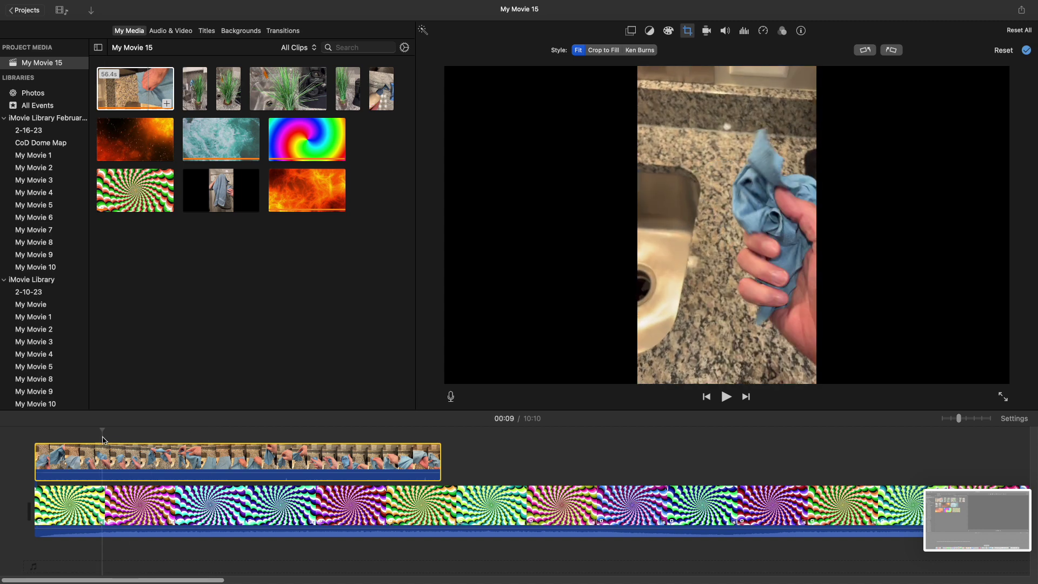
{"action": "right_click", "coordinate": [102, 510]}
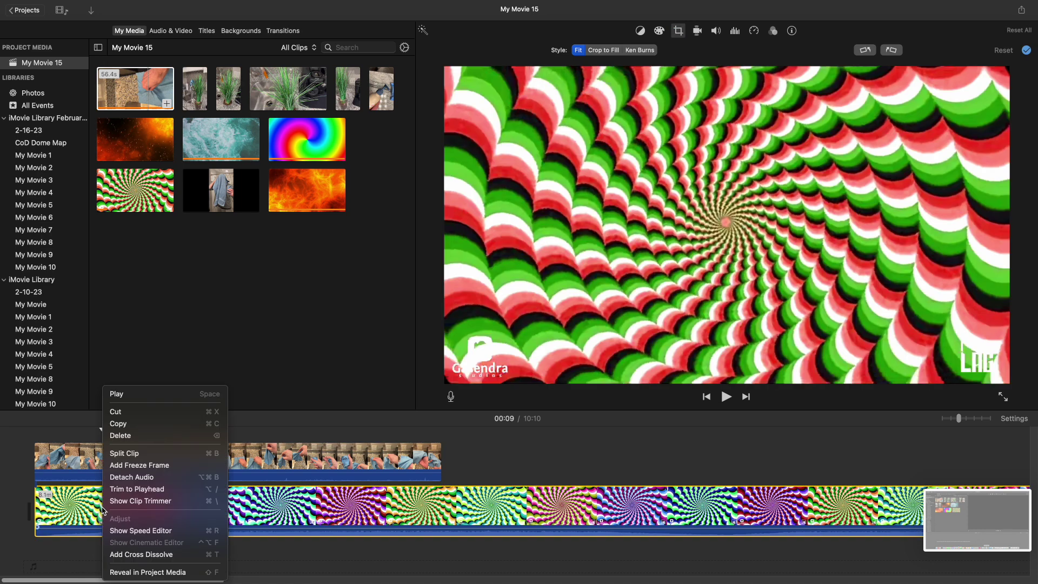
{"action": "left_click", "coordinate": [141, 453]}
{"action": "key", "text": "Delete"}
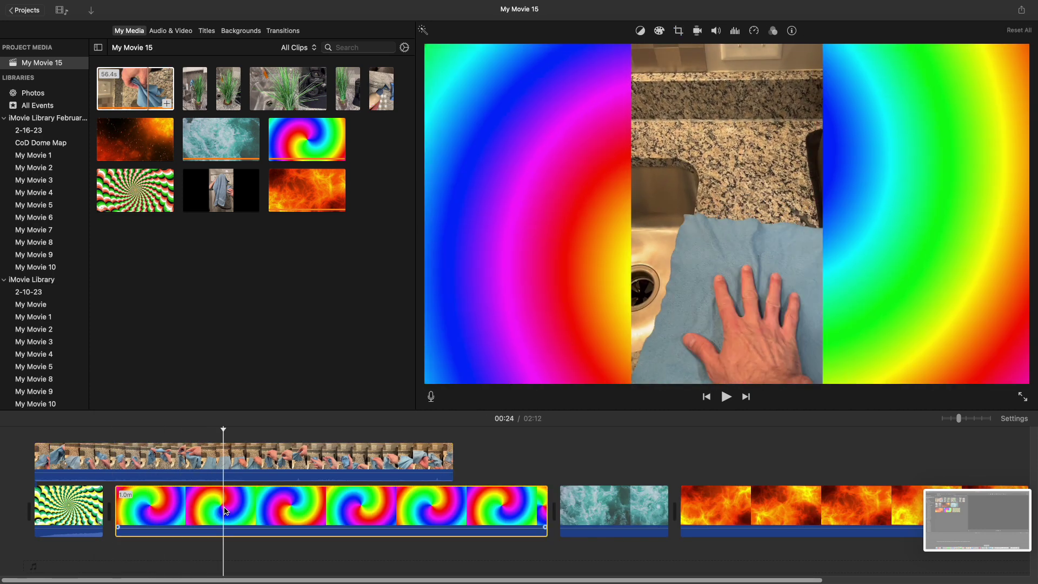
Step: Split the rainbow swirl background clip at 00:24 and delete the section after the cut
{"action": "right_click", "coordinate": [224, 505]}
{"action": "left_click", "coordinate": [272, 455]}
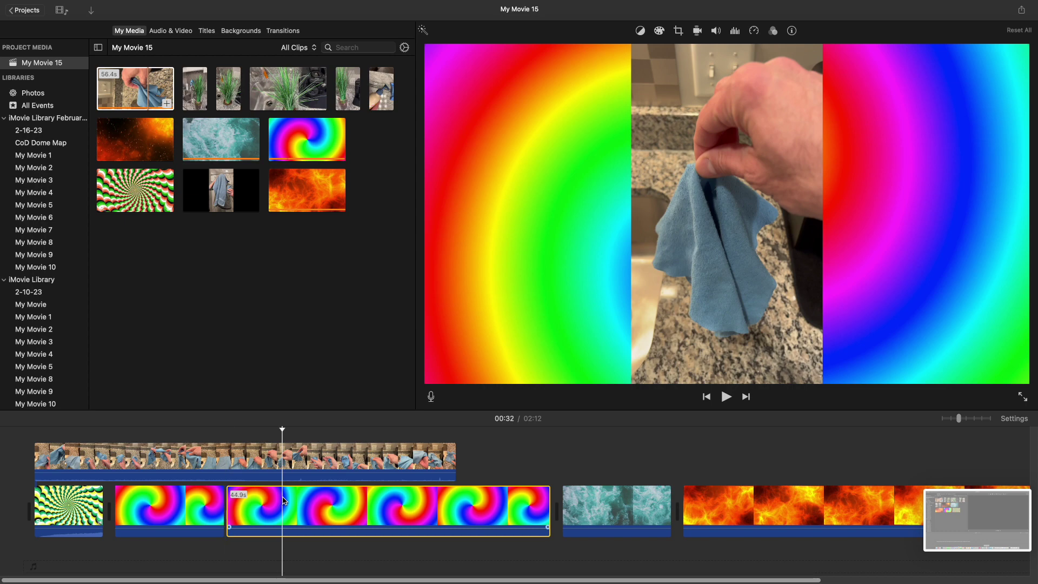
{"action": "key", "text": "Delete"}
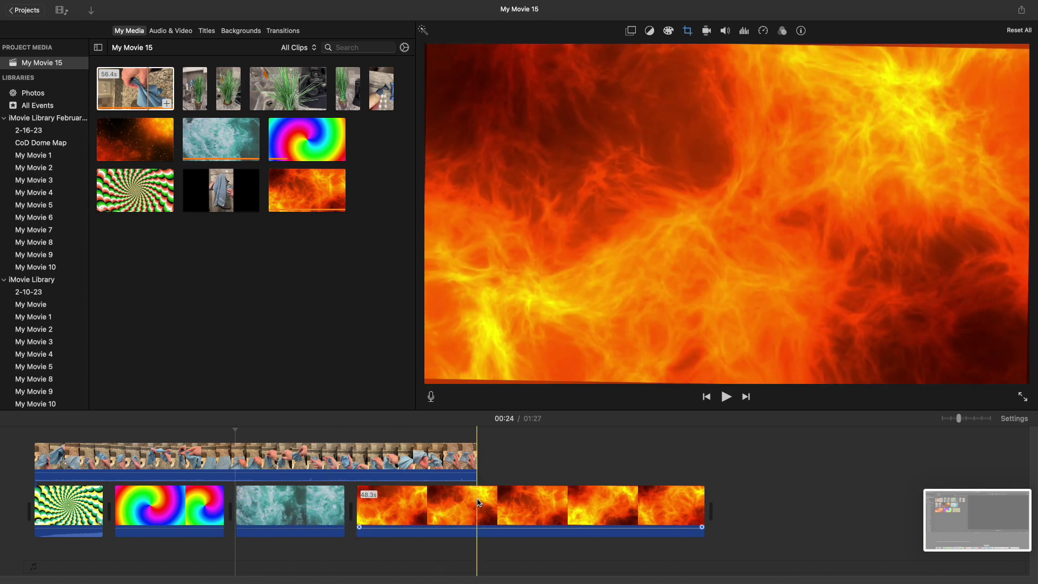
Step: Split the fire background clip at 00:56, where the cloth overlay ends, and delete the section after the cut
{"action": "right_click", "coordinate": [480, 503]}
{"action": "left_click", "coordinate": [509, 458]}
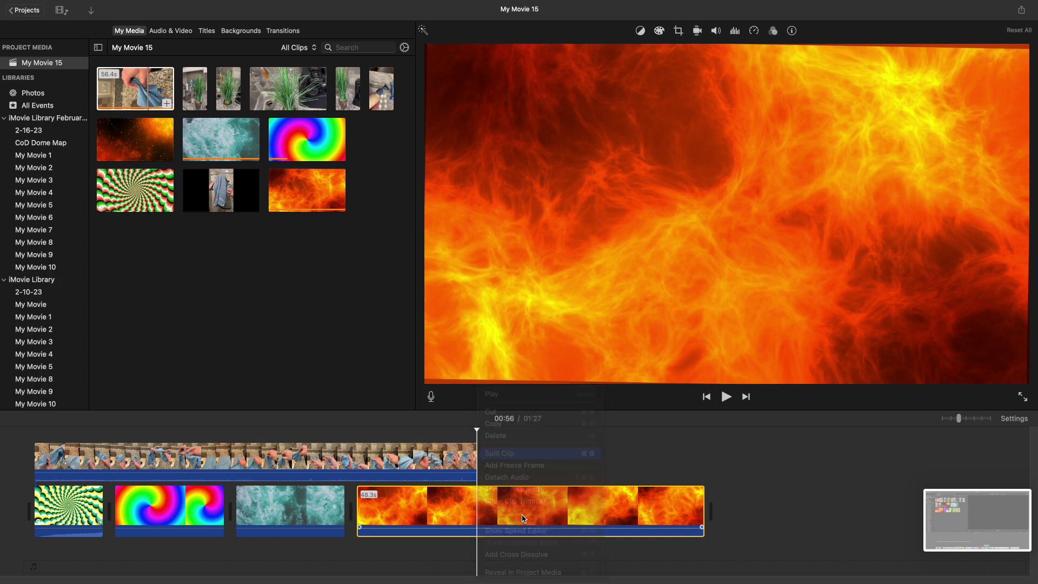
{"action": "key", "text": "Delete"}
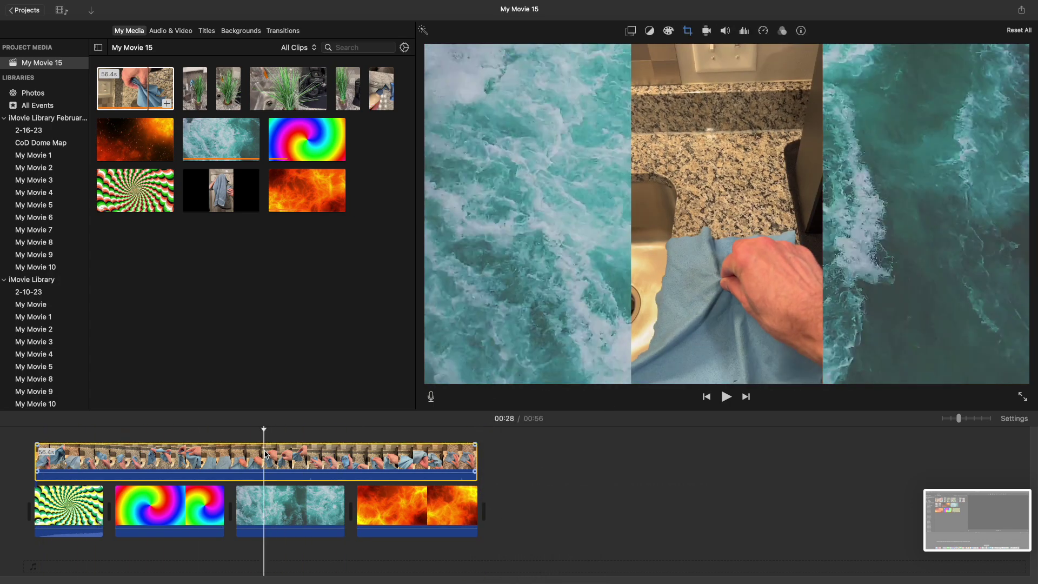
Step: Detach the audio from the cloth overlay clip and delete the detached audio
{"action": "right_click", "coordinate": [263, 458]}
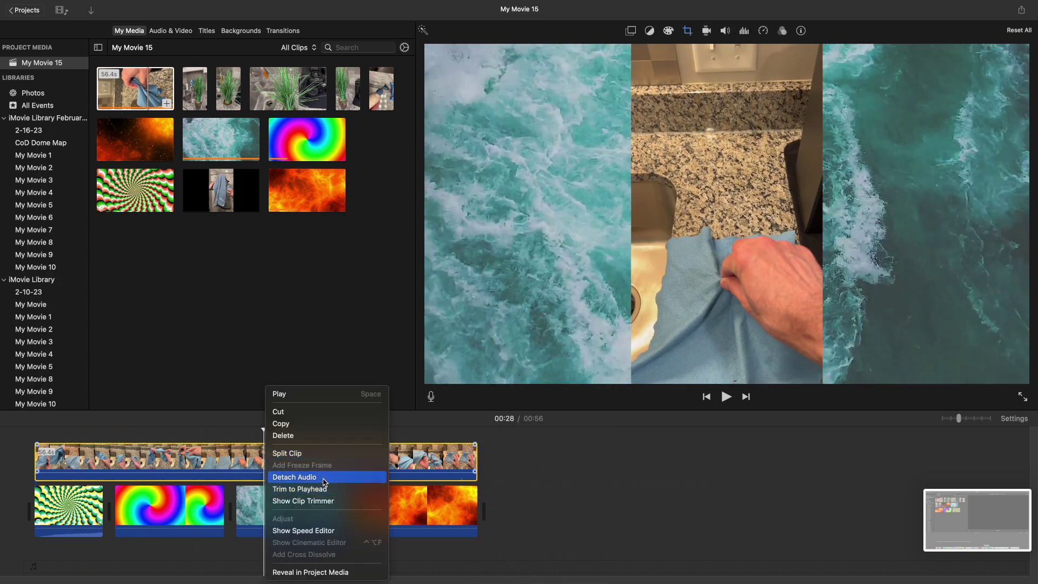
{"action": "left_click", "coordinate": [324, 478]}
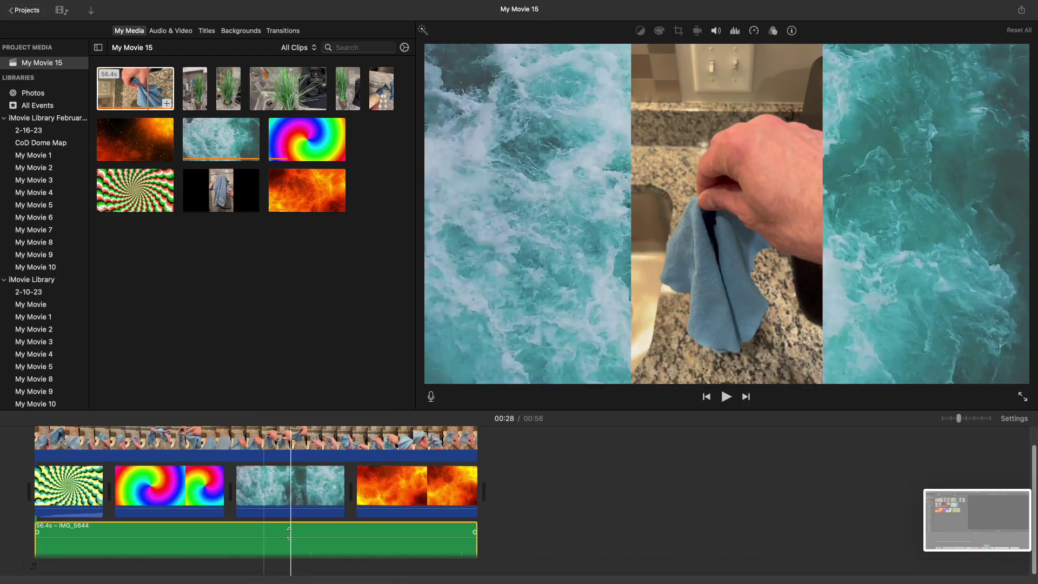
{"action": "key", "text": "Delete"}
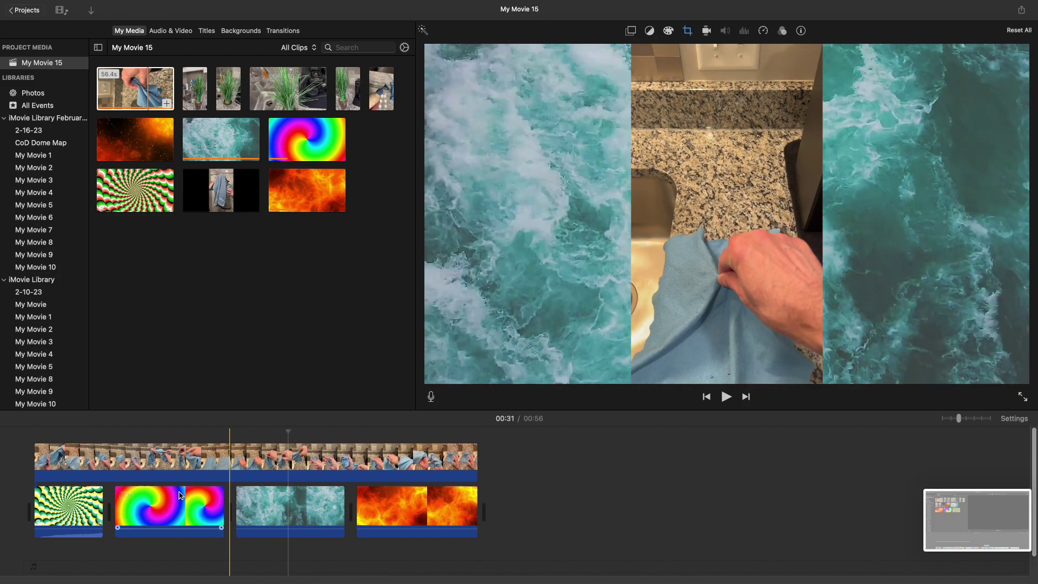
Step: Set the cloth clip's overlay mode to Green/Blue Screen and review the effect through to the end of the project
{"action": "left_click", "coordinate": [87, 504]}
{"action": "left_click", "coordinate": [340, 454]}
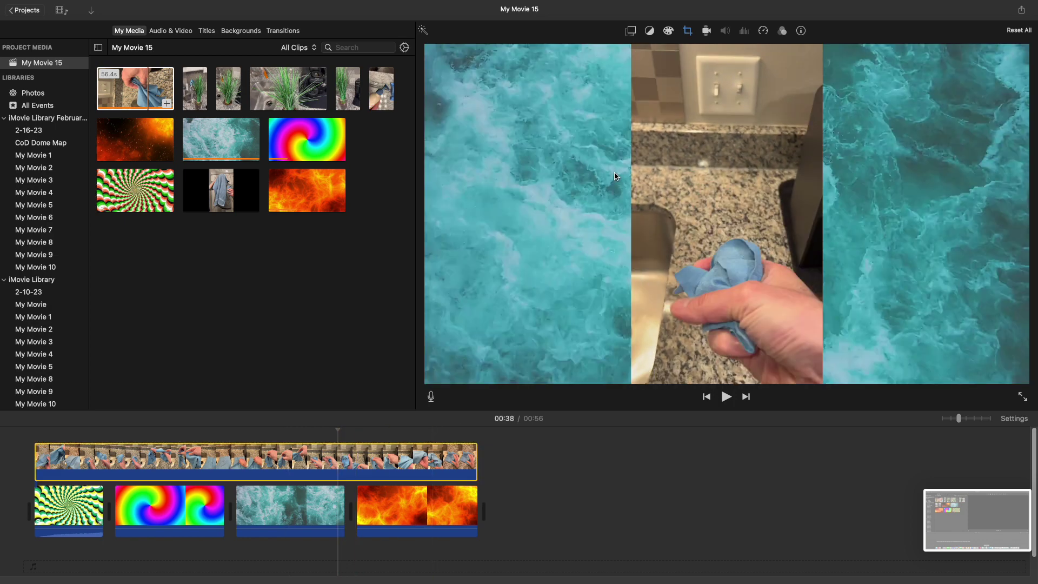
{"action": "left_click", "coordinate": [630, 30]}
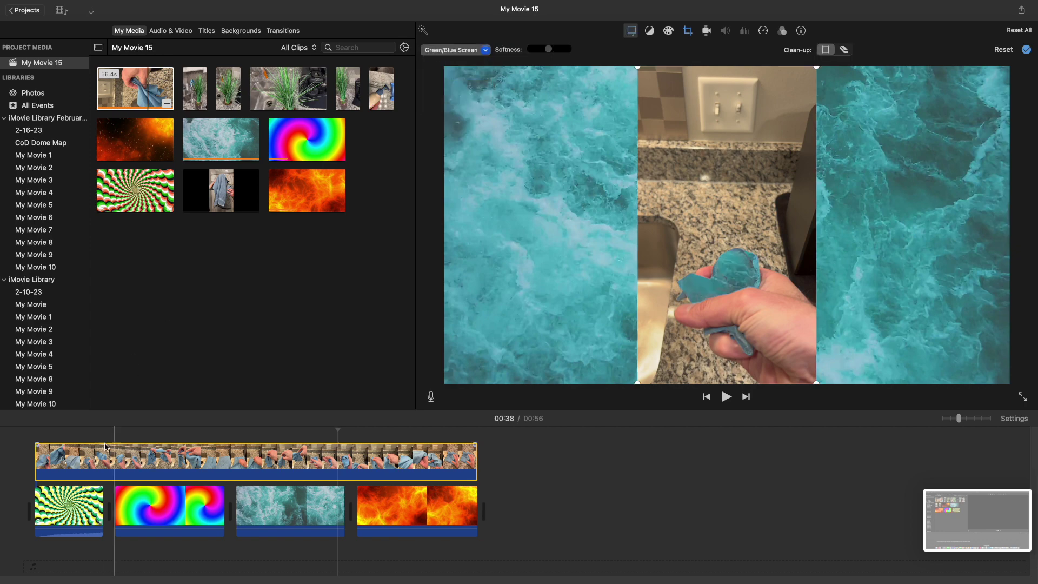
{"action": "left_click_drag", "start_coordinate": [338, 430], "coordinate": [482, 446]}
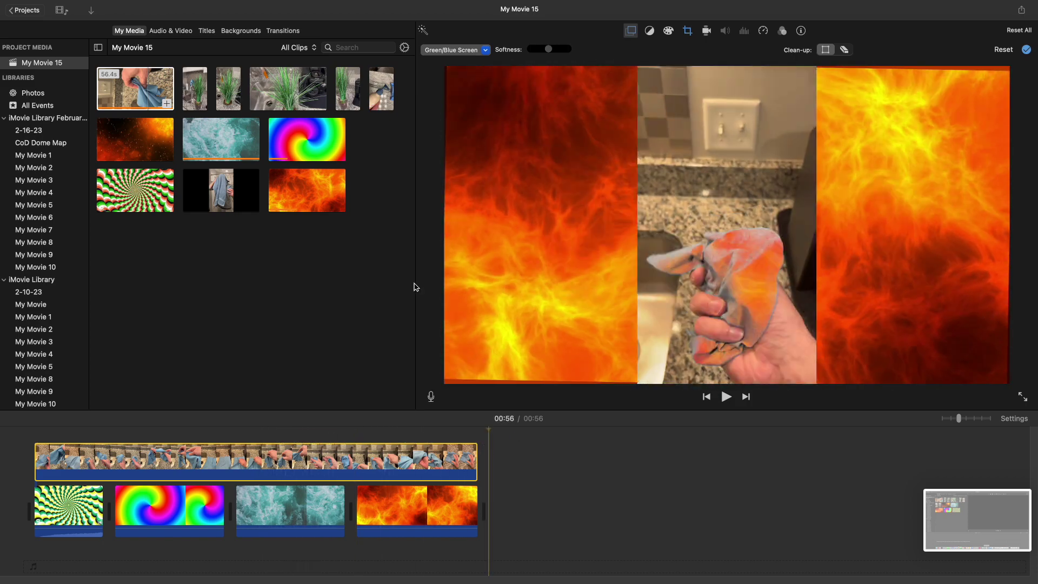
{"action": "left_click", "coordinate": [229, 104]}
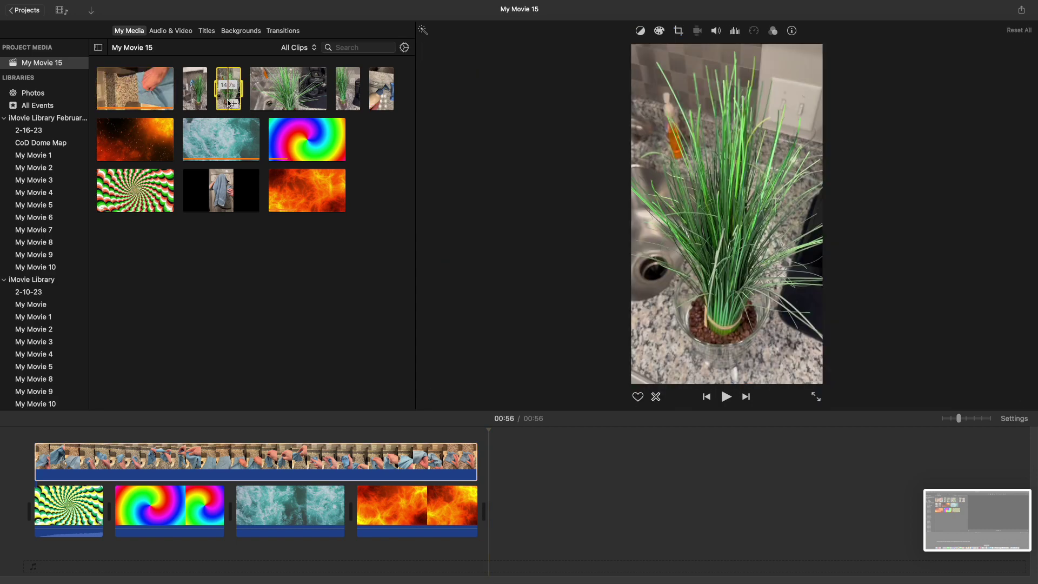
{"action": "left_click_drag", "start_coordinate": [591, 420], "coordinate": [493, 462]}
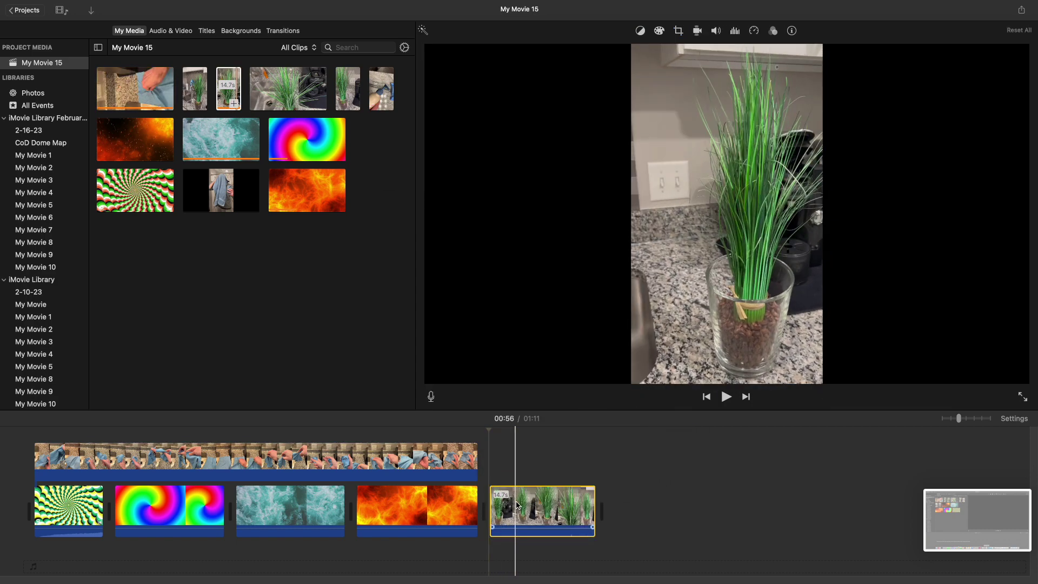
{"action": "key", "text": "Delete"}
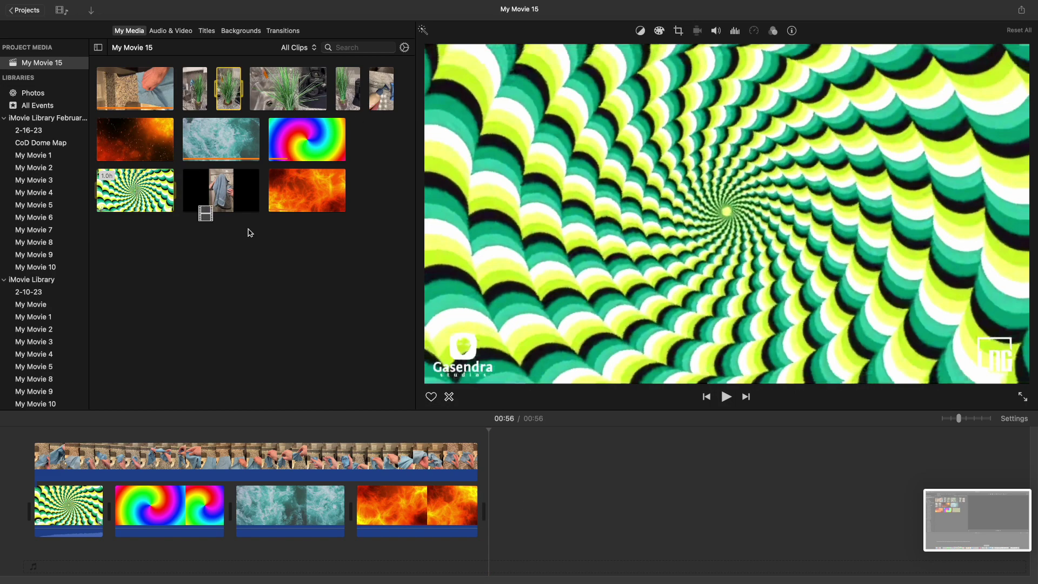
Step: Append the spiral background after the fire clip and lay the 17.6-second plant clip above it as a Green/Blue Screen overlay
{"action": "left_click_drag", "start_coordinate": [149, 192], "coordinate": [493, 503]}
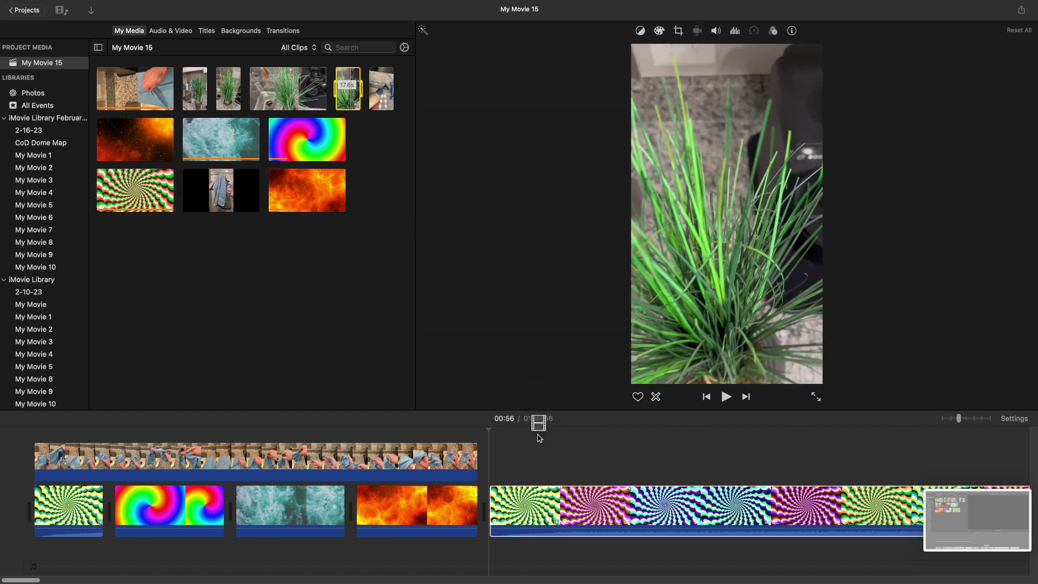
{"action": "left_click_drag", "start_coordinate": [538, 438], "coordinate": [530, 456]}
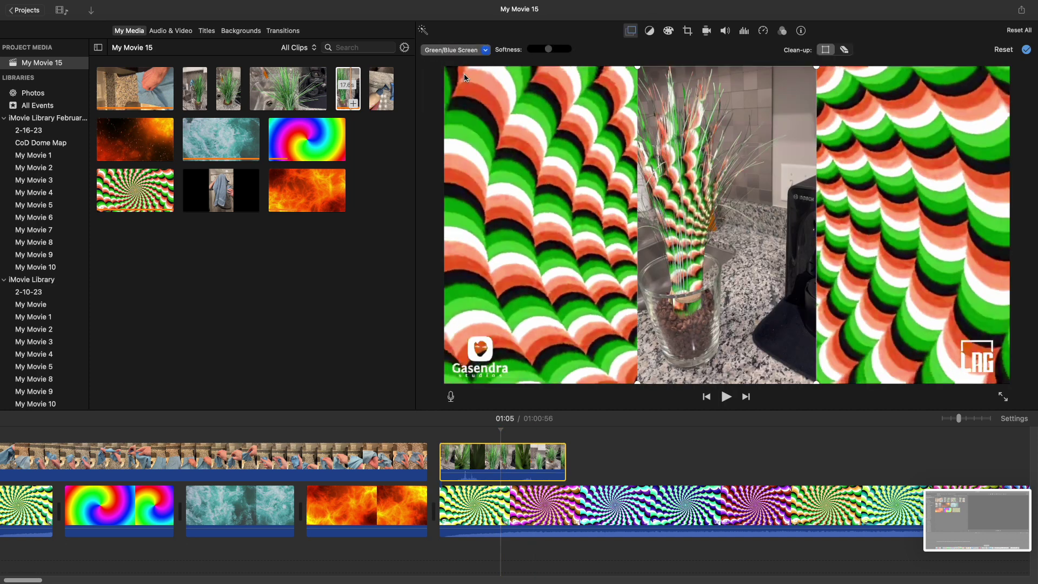
Step: Split the new spiral background about midway under the plant overlay and delete the section after the cut
{"action": "left_click", "coordinate": [508, 504]}
{"action": "right_click", "coordinate": [508, 504]}
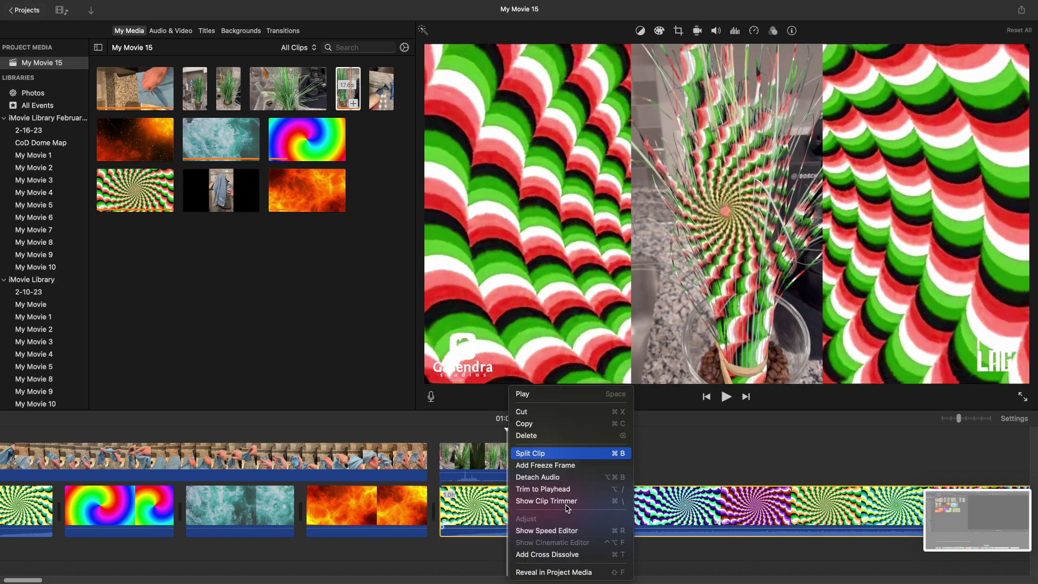
{"action": "key", "text": "Return"}
{"action": "key", "text": "Delete"}
Step: Append the rainbow swirl background, split it at 01:14 where the plant overlay ends, and delete the excess
{"action": "left_click_drag", "start_coordinate": [327, 142], "coordinate": [576, 500]}
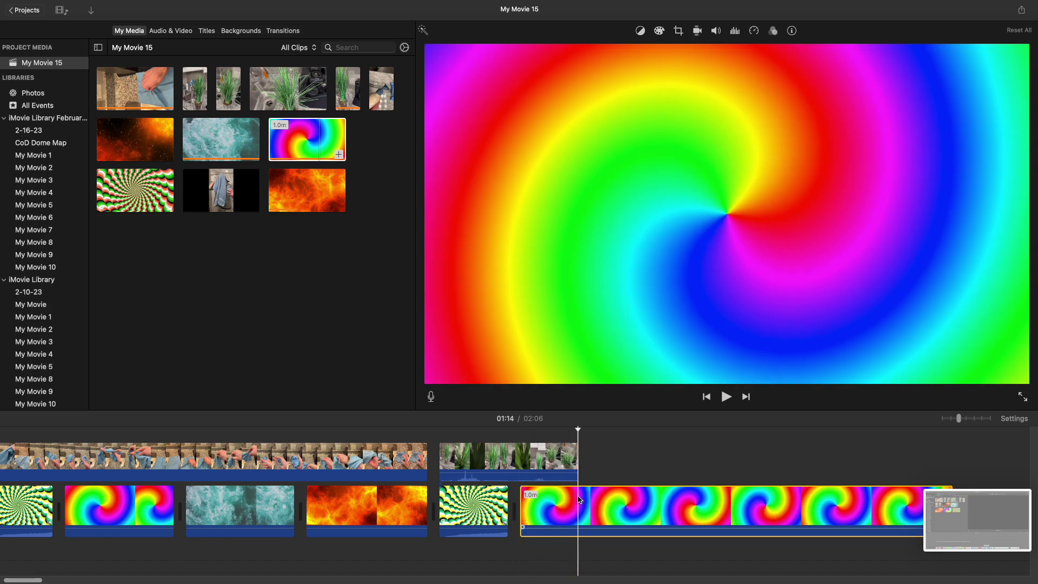
{"action": "right_click", "coordinate": [579, 498]}
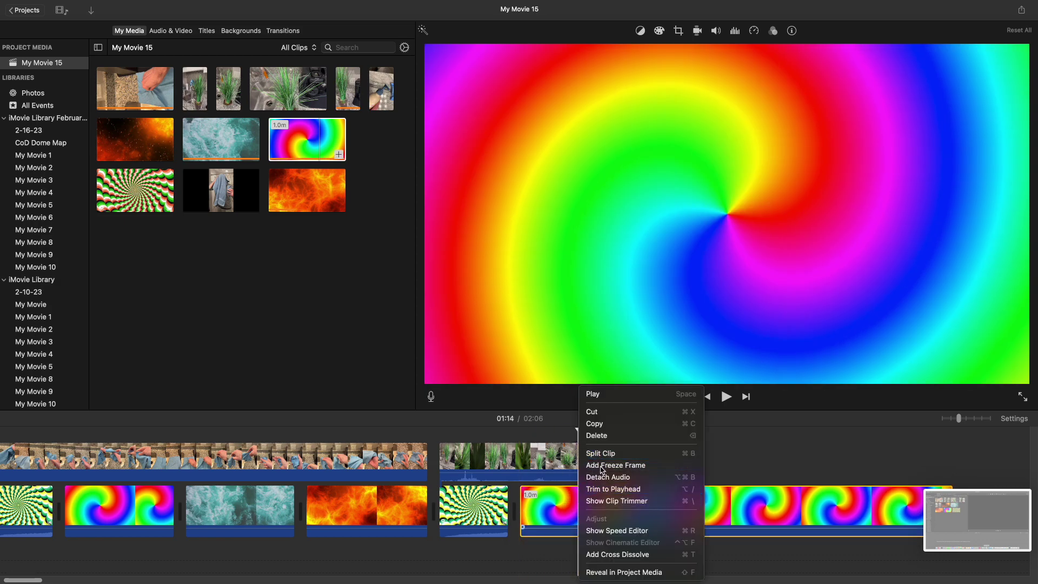
{"action": "left_click", "coordinate": [600, 453]}
{"action": "left_click", "coordinate": [616, 507]}
{"action": "key", "text": "Delete"}
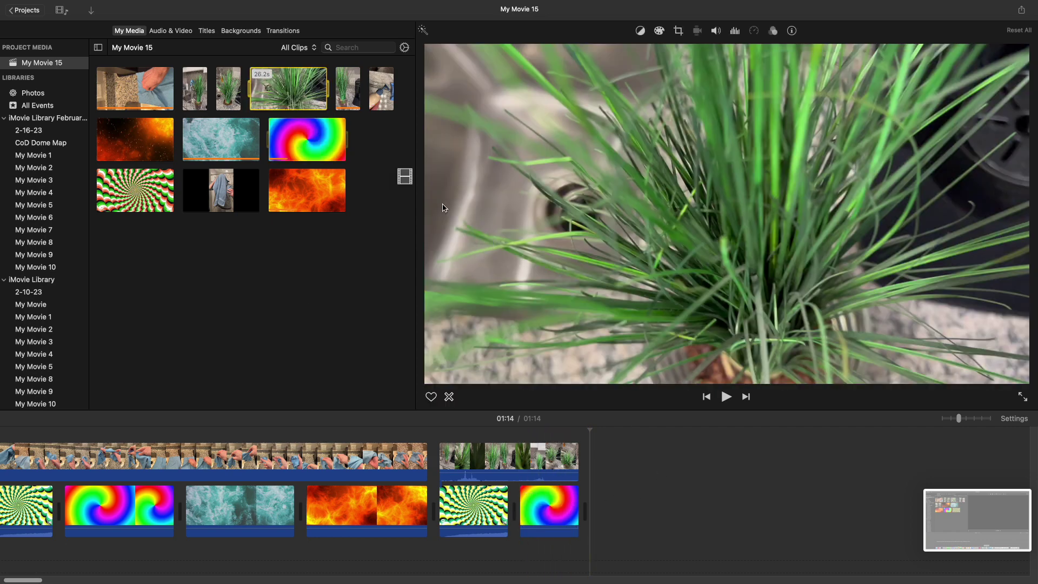
Step: Append the fire background to the timeline and overlay the 26.2-second landscape plant clip above its start
{"action": "left_click_drag", "start_coordinate": [292, 91], "coordinate": [620, 502]}
{"action": "left_click_drag", "start_coordinate": [316, 188], "coordinate": [600, 501]}
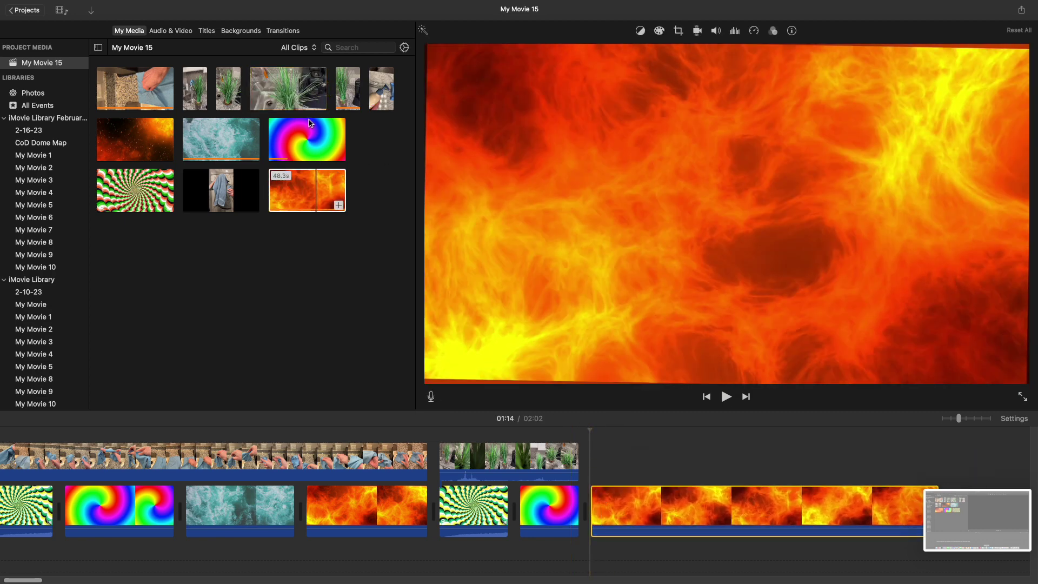
{"action": "left_click_drag", "start_coordinate": [293, 94], "coordinate": [628, 460]}
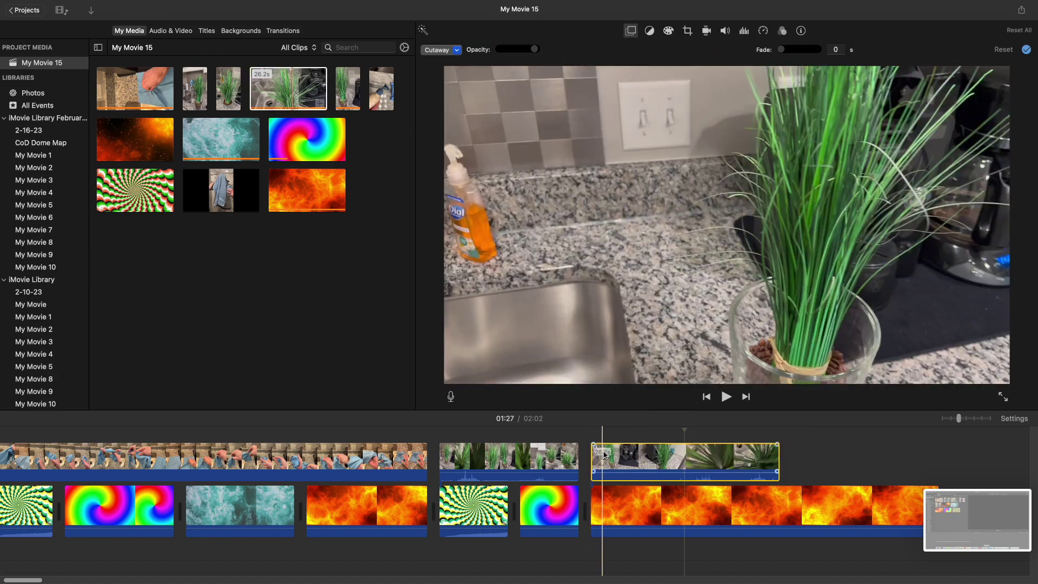
Step: Split the last fire background clip at 01:26 under the landscape plant overlay and delete the section after the cut
{"action": "scroll", "coordinate": [584, 460], "scroll_direction": "right", "scroll_amount": 3}
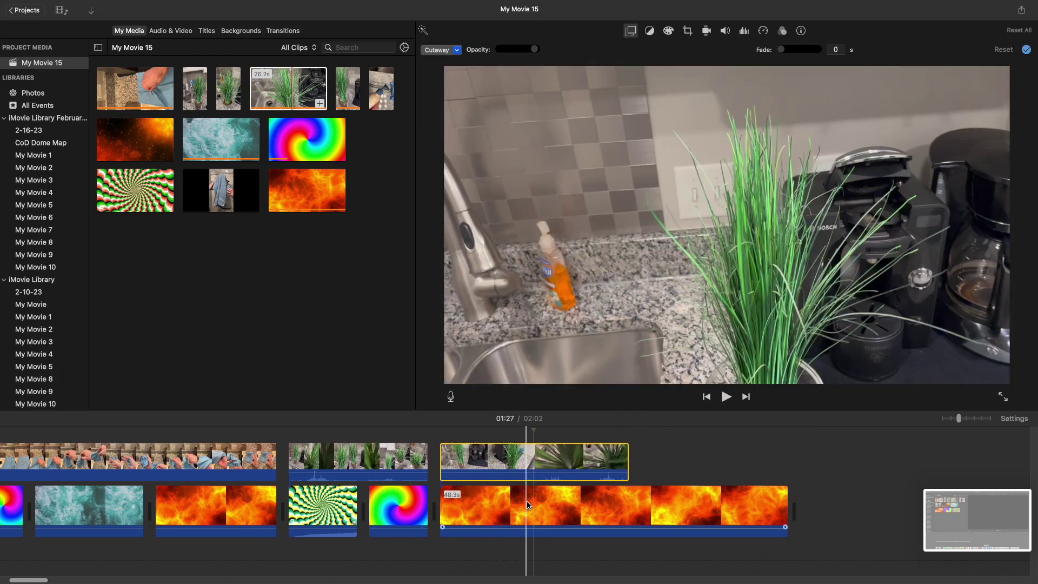
{"action": "left_click", "coordinate": [528, 506]}
{"action": "right_click", "coordinate": [528, 506]}
{"action": "key", "text": "super+b"}
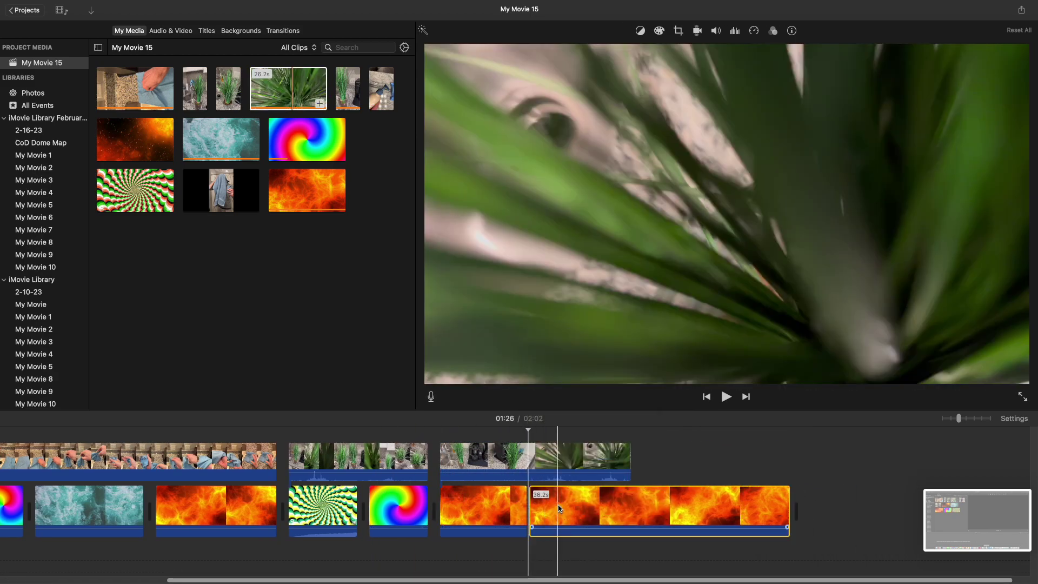
{"action": "key", "text": "Delete"}
Step: Append the 15.0-second water background after the last fire clip and set the landscape plant overlay to Green/Blue Screen
{"action": "left_click_drag", "start_coordinate": [219, 140], "coordinate": [538, 517]}
{"action": "left_click", "coordinate": [530, 453]}
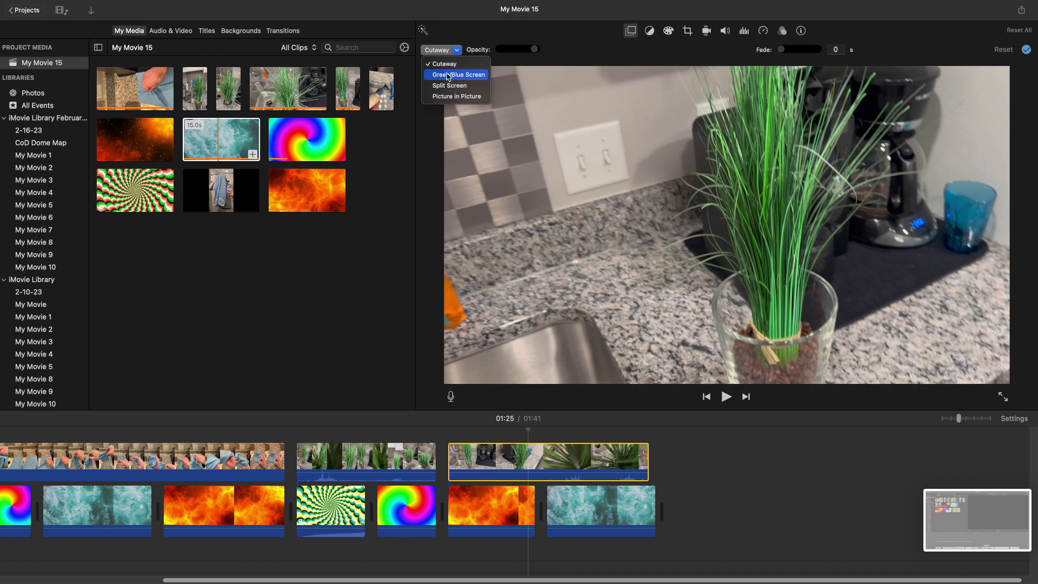
{"action": "left_click", "coordinate": [440, 49]}
{"action": "left_click", "coordinate": [451, 62]}
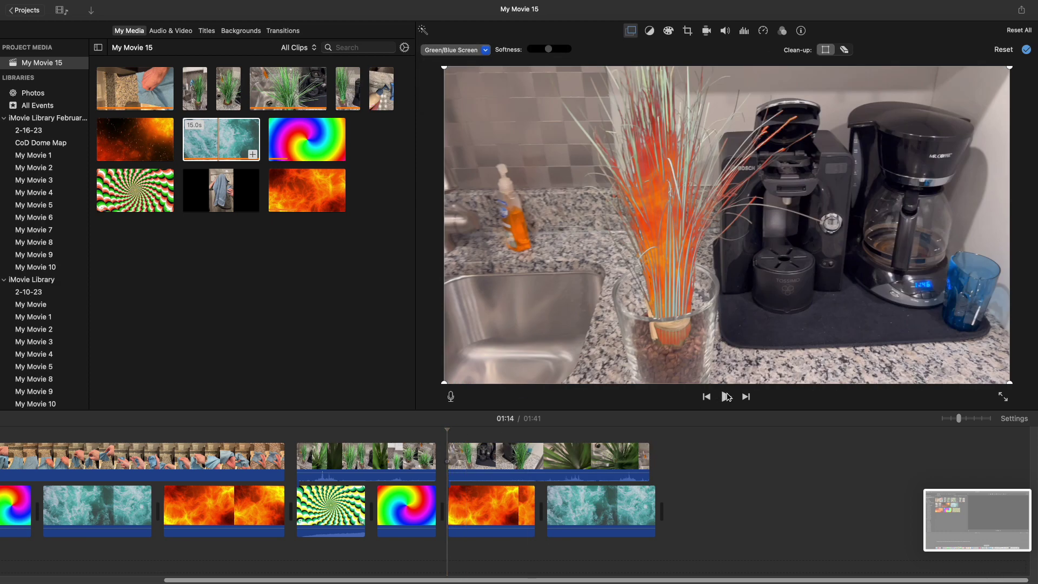
{"action": "left_click", "coordinate": [726, 397]}
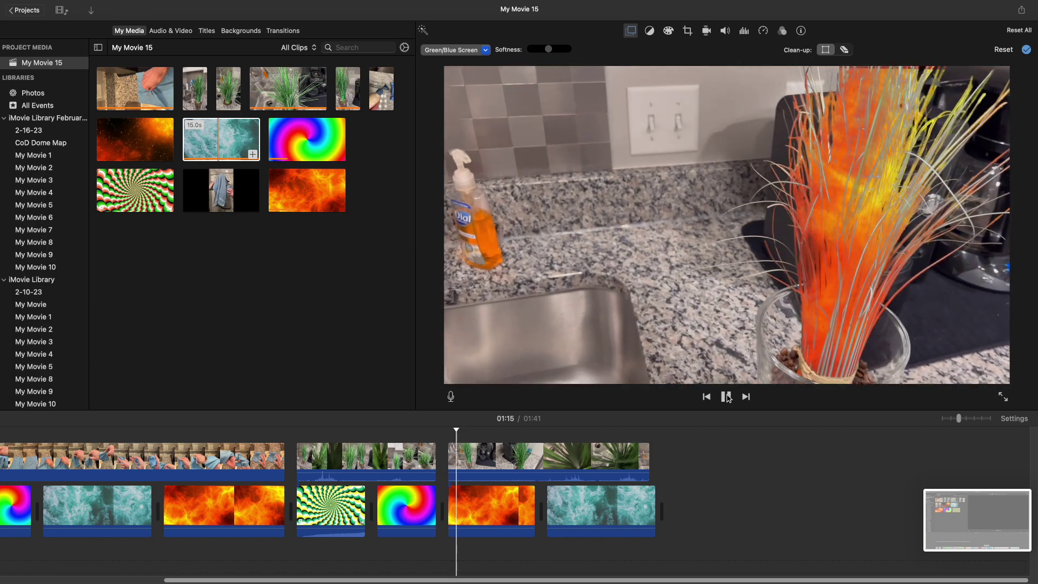
{"action": "left_click", "coordinate": [726, 396]}
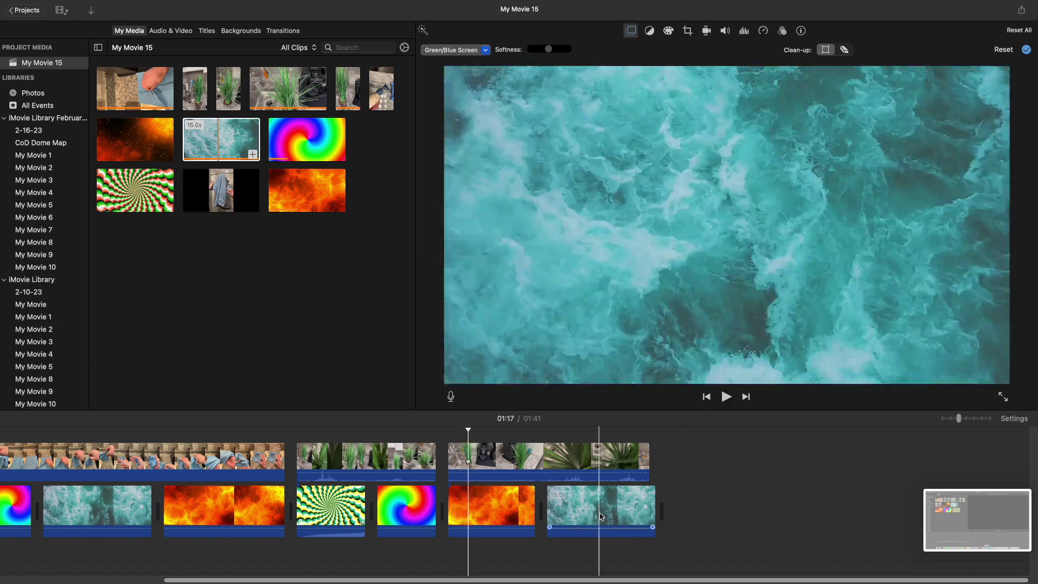
Step: Insert the spiral background between the last fire and water clips, split it at 01:32, and delete the section after the cut
{"action": "left_click_drag", "start_coordinate": [140, 188], "coordinate": [537, 501]}
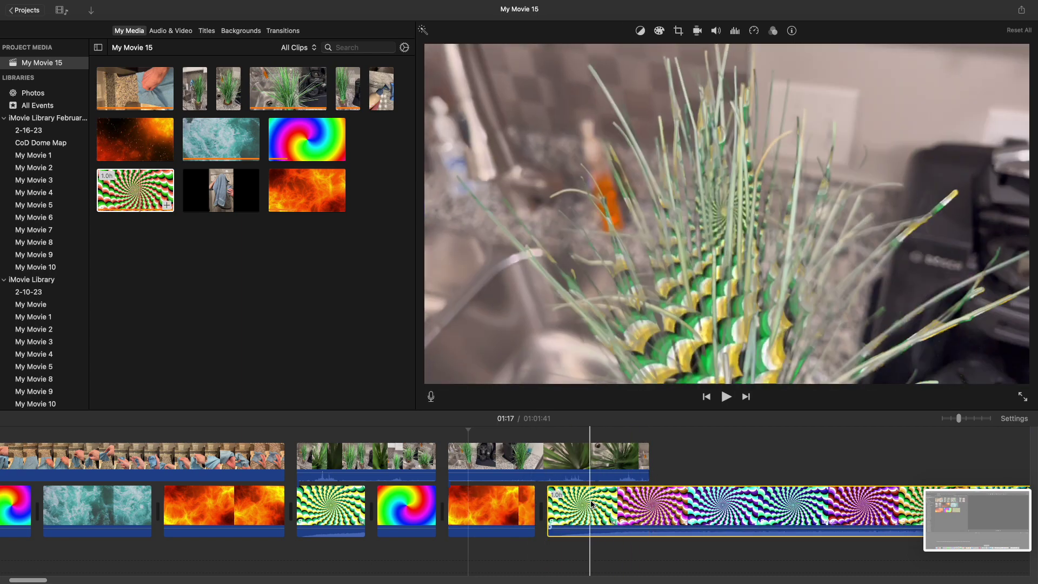
{"action": "right_click", "coordinate": [592, 505]}
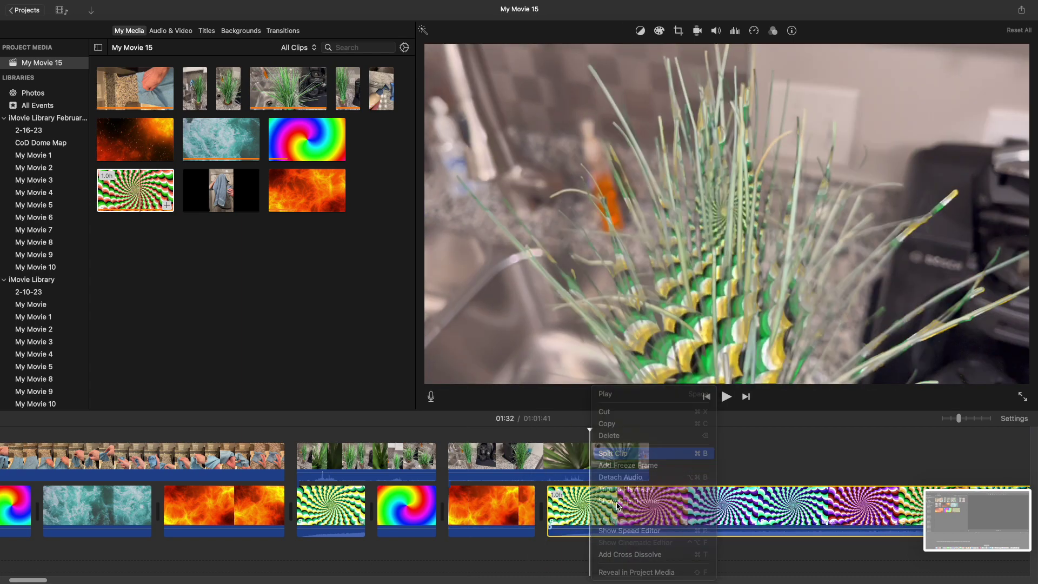
{"action": "left_click", "coordinate": [626, 456]}
{"action": "key", "text": "Delete"}
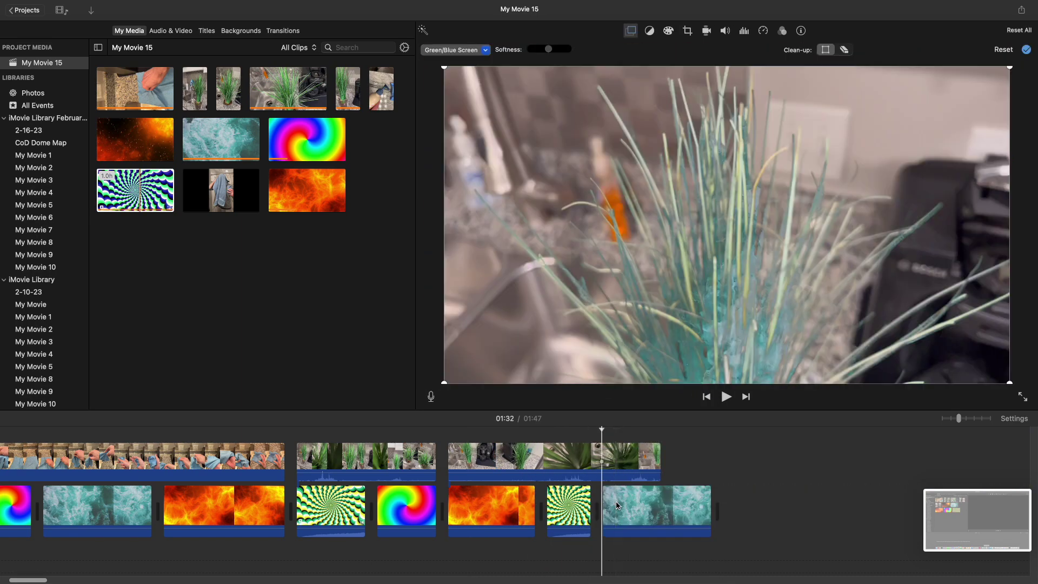
Step: Split the last water background at 01:40 where the landscape plant overlay ends and delete the excess
{"action": "left_click", "coordinate": [659, 506]}
{"action": "right_click", "coordinate": [662, 506]}
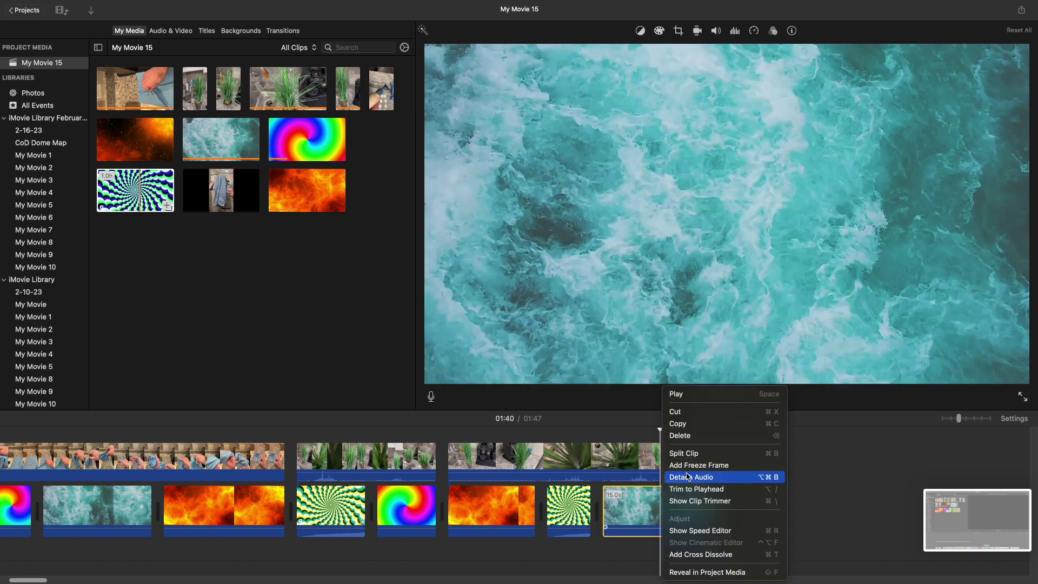
{"action": "left_click", "coordinate": [685, 455]}
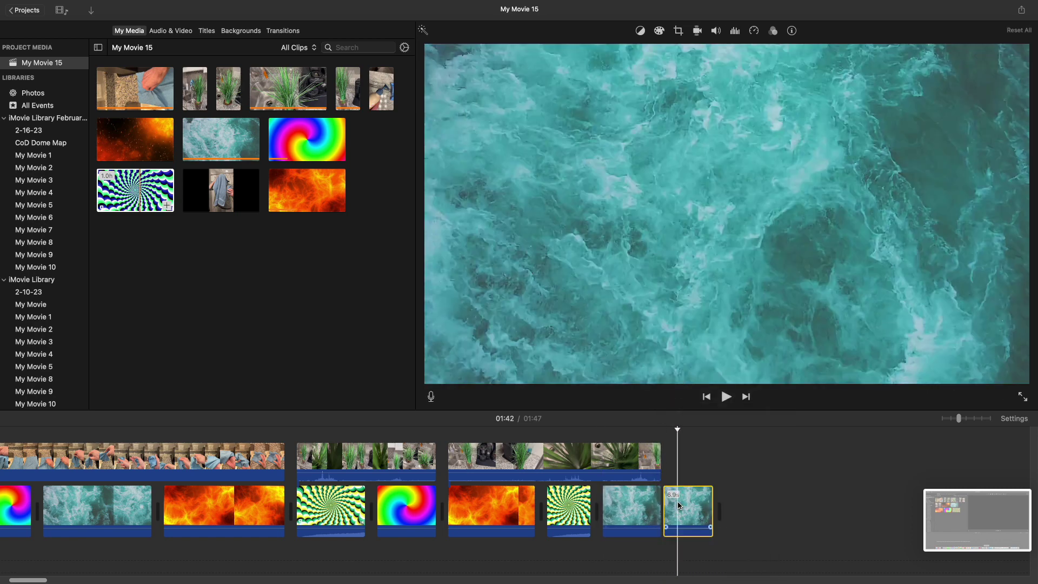
{"action": "key", "text": "Delete"}
Step: Play back parts of the landscape plant overlay over the fire and spiral backgrounds
{"action": "left_click", "coordinate": [449, 438]}
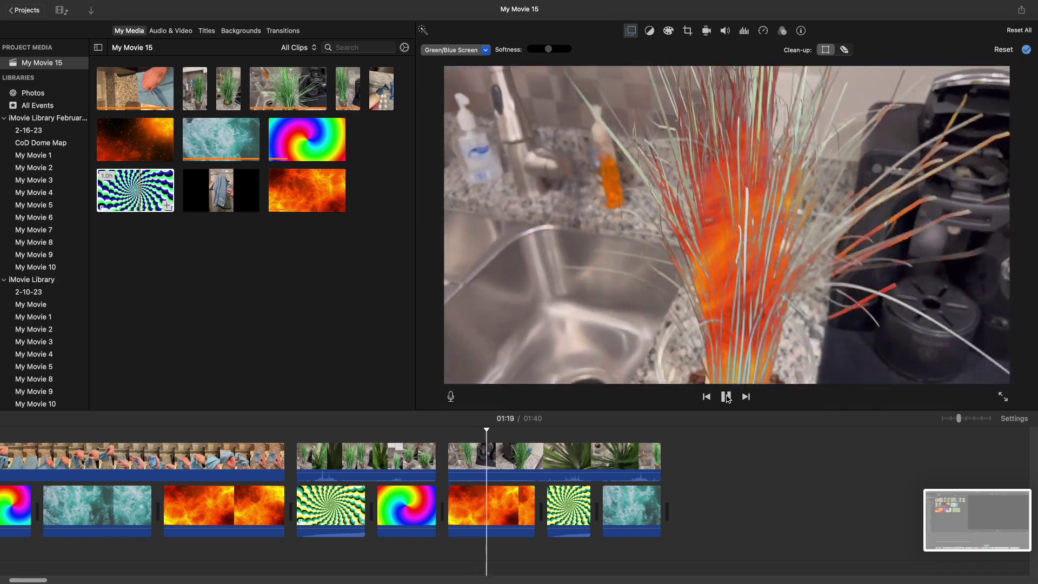
{"action": "left_click", "coordinate": [727, 397]}
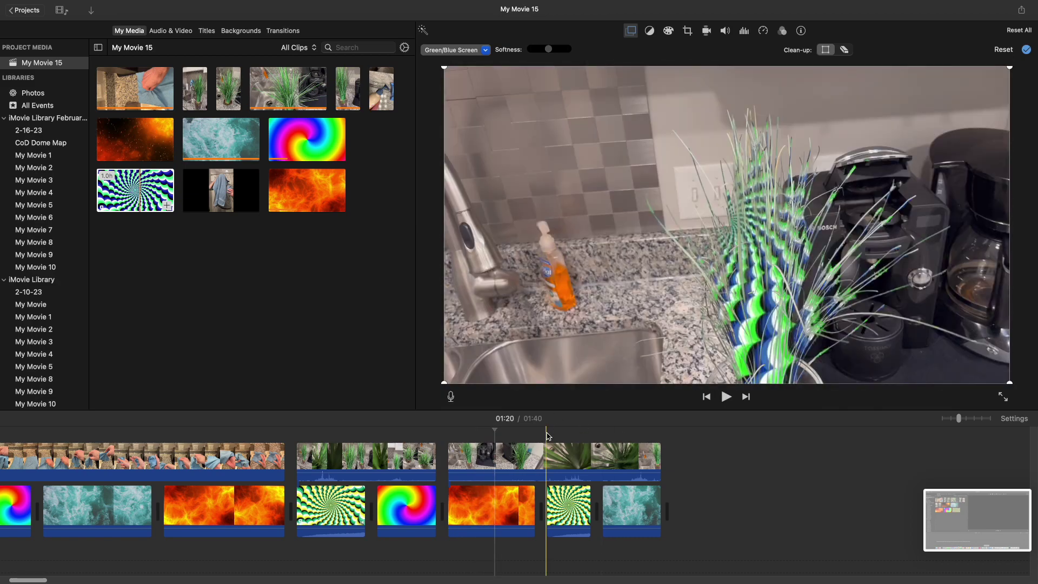
{"action": "left_click", "coordinate": [725, 398]}
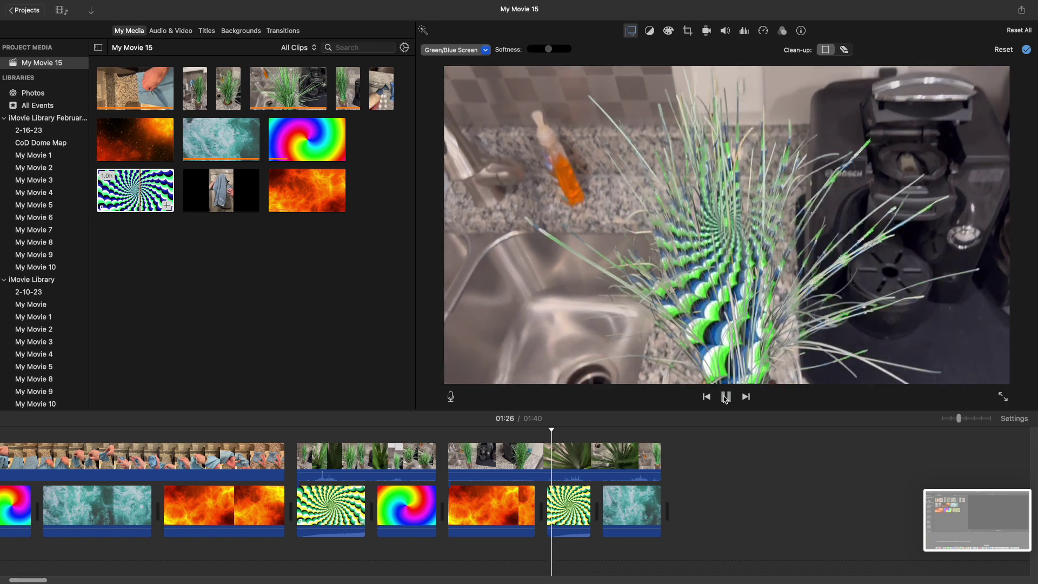
Step: Append the rainbow swirl background to the timeline and overlay the 14.1-second towel clip above its start
{"action": "left_click_drag", "start_coordinate": [238, 210], "coordinate": [421, 352]}
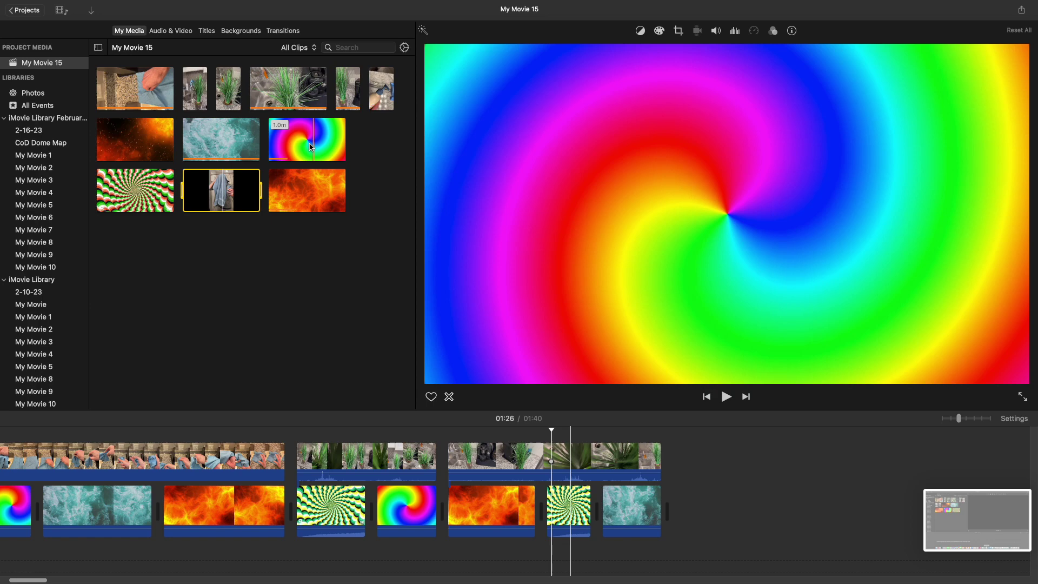
{"action": "left_click_drag", "start_coordinate": [311, 146], "coordinate": [678, 511]}
{"action": "left_click_drag", "start_coordinate": [221, 190], "coordinate": [718, 457]}
{"action": "scroll", "coordinate": [717, 457], "scroll_direction": "right", "scroll_amount": 5}
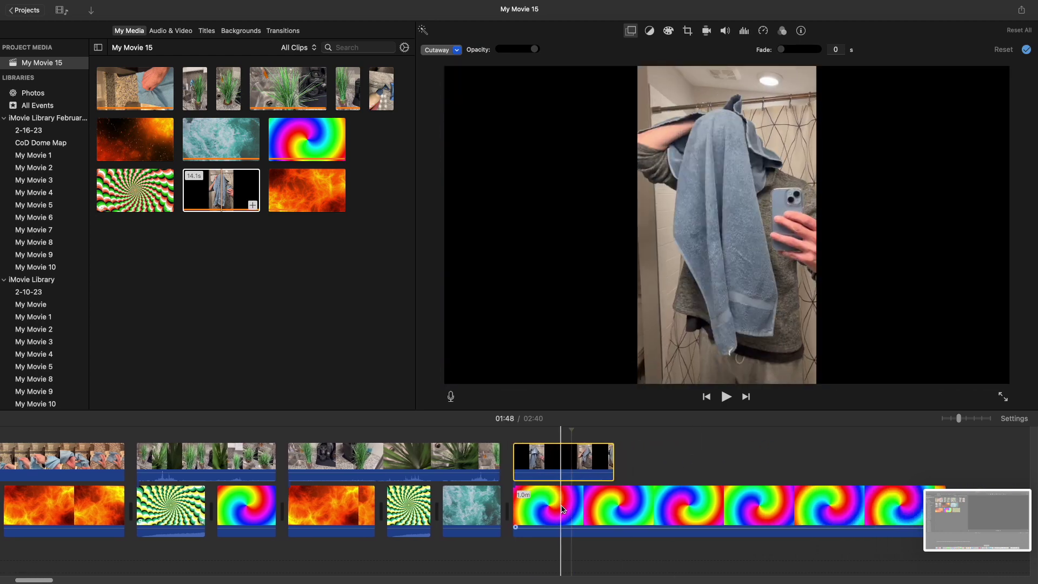
Step: Split the rainbow swirl background at 01:46 under the towel overlay and delete the section after the cut
{"action": "right_click", "coordinate": [562, 506]}
{"action": "left_click", "coordinate": [589, 455]}
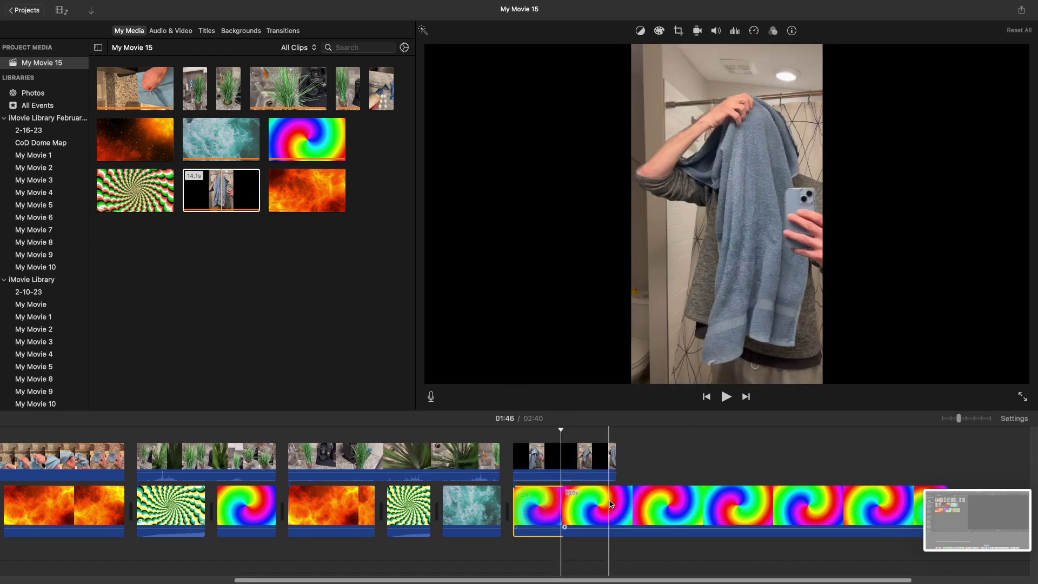
{"action": "key", "text": "Delete"}
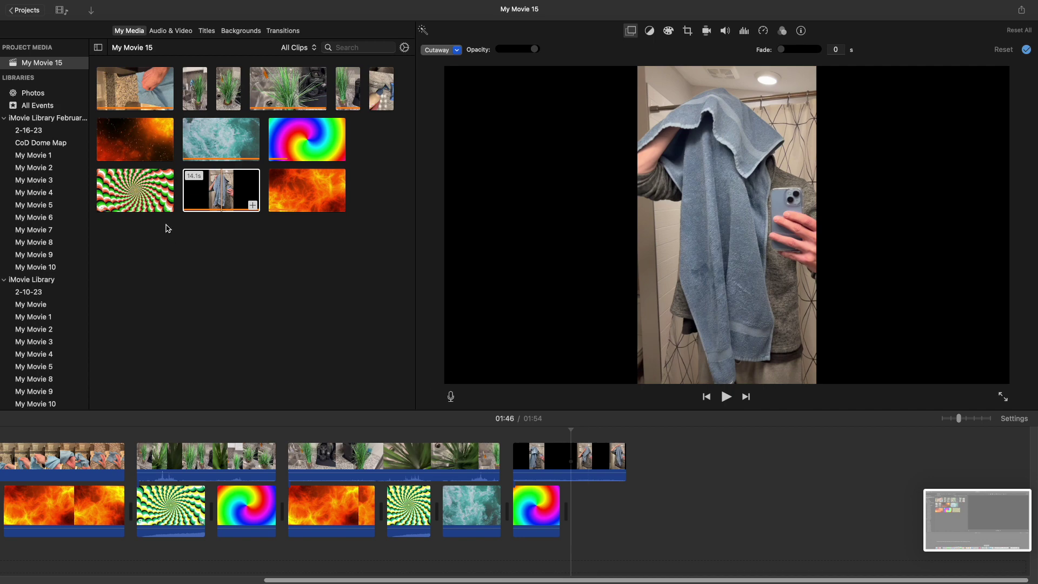
Step: Append the spiral background, split it at 01:54 where the towel overlay ends, and delete the excess
{"action": "left_click_drag", "start_coordinate": [145, 199], "coordinate": [635, 506]}
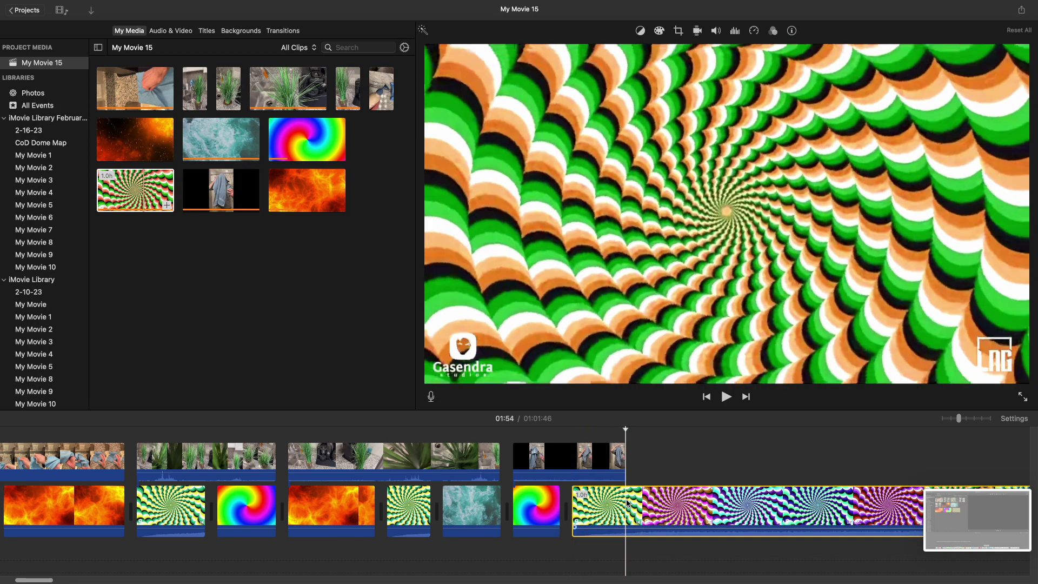
{"action": "right_click", "coordinate": [626, 505]}
{"action": "left_click", "coordinate": [652, 453]}
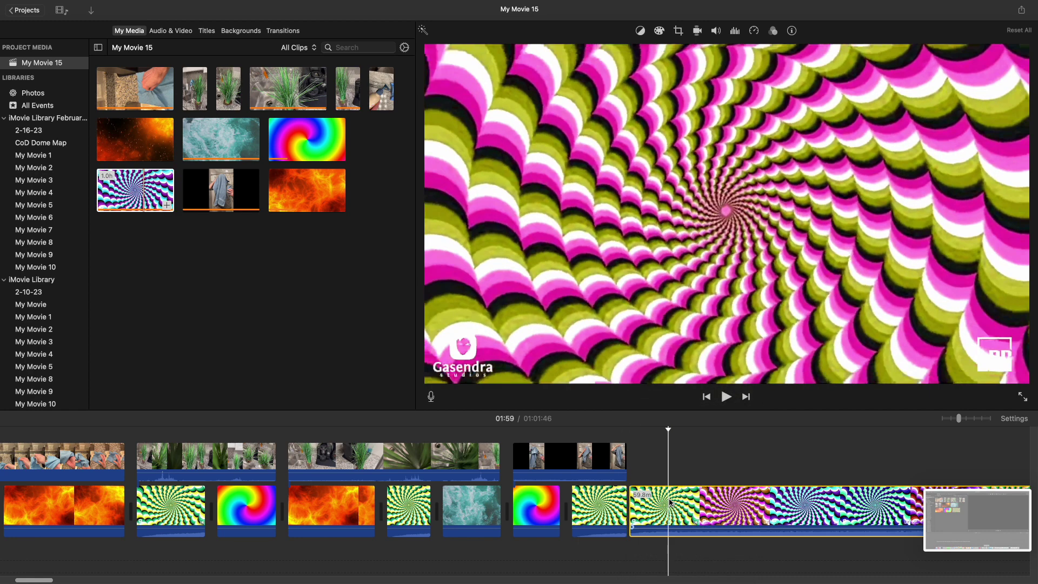
{"action": "key", "text": "Delete"}
Step: Set the towel overlay to Green/Blue Screen and play it back over the rainbow swirl and spiral backgrounds
{"action": "left_click", "coordinate": [567, 468]}
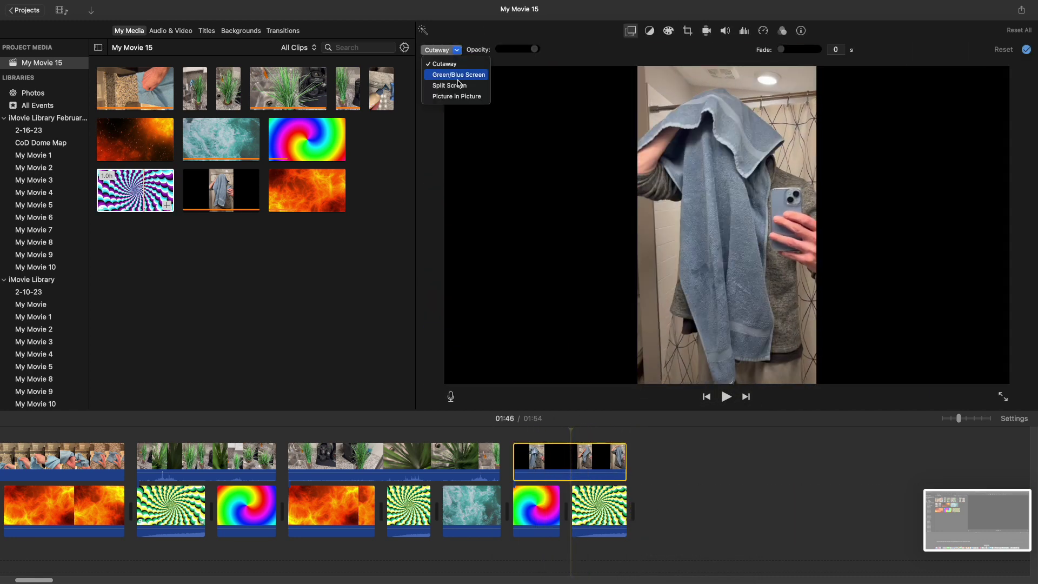
{"action": "left_click", "coordinate": [459, 76]}
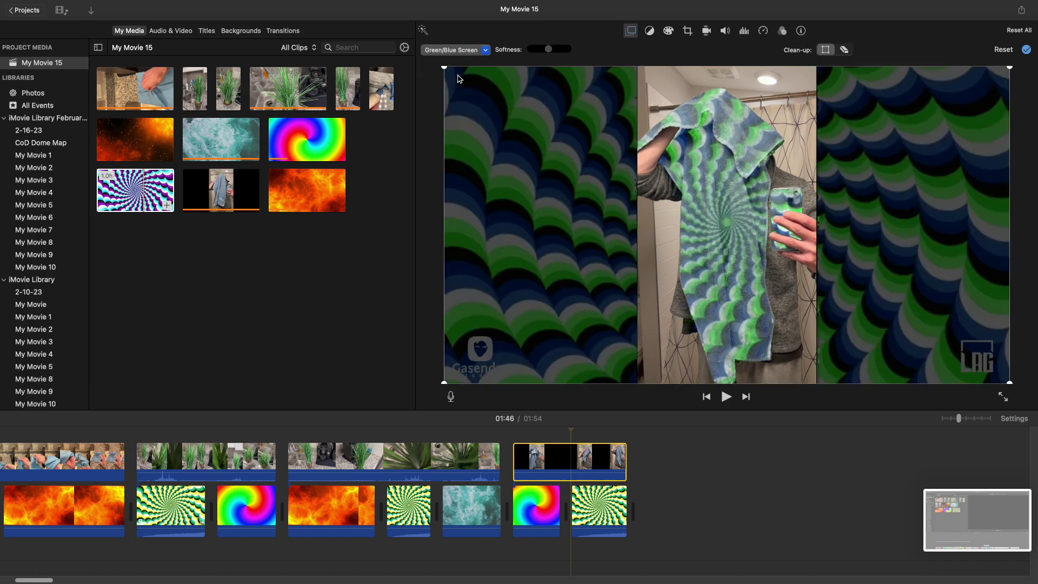
{"action": "left_click", "coordinate": [703, 396]}
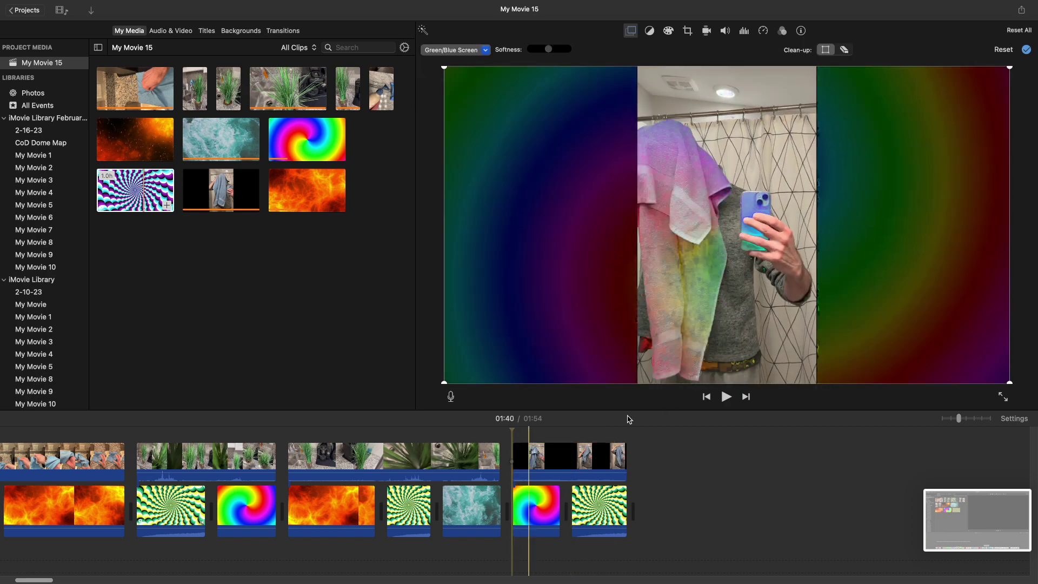
{"action": "left_click", "coordinate": [727, 397]}
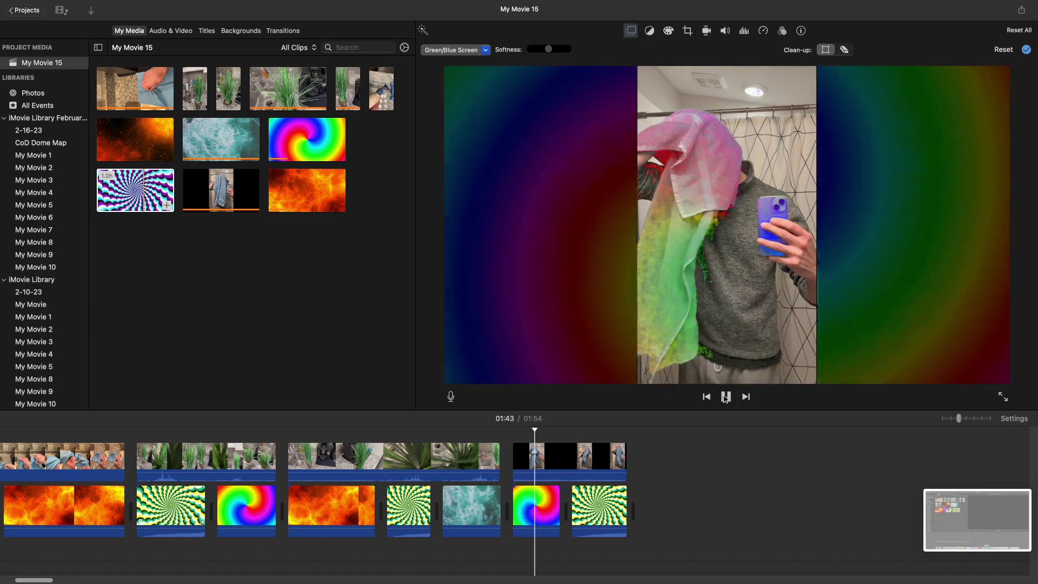
{"action": "left_click", "coordinate": [726, 397]}
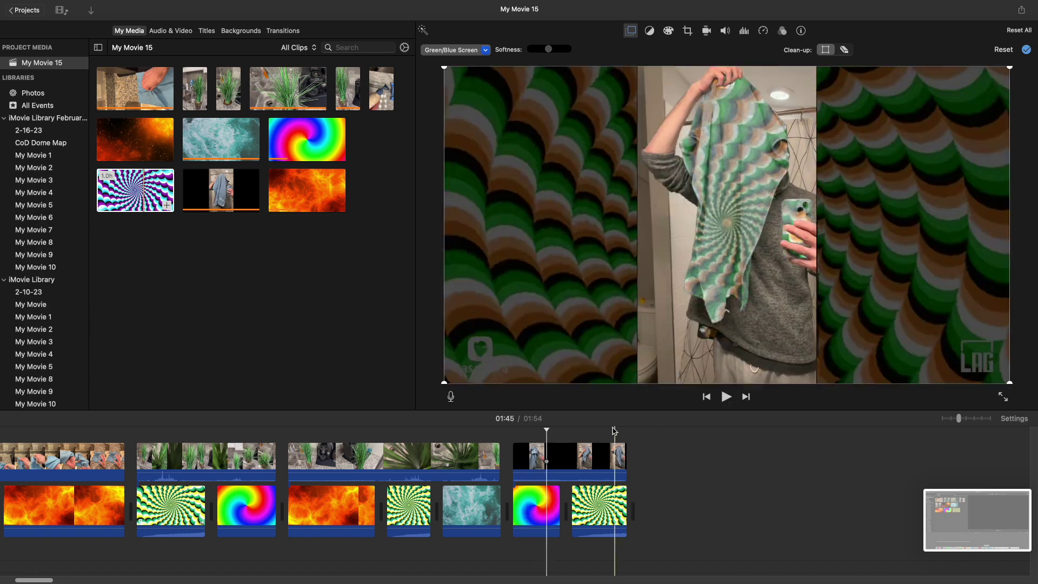
{"action": "left_click", "coordinate": [574, 433]}
{"action": "left_click", "coordinate": [726, 398]}
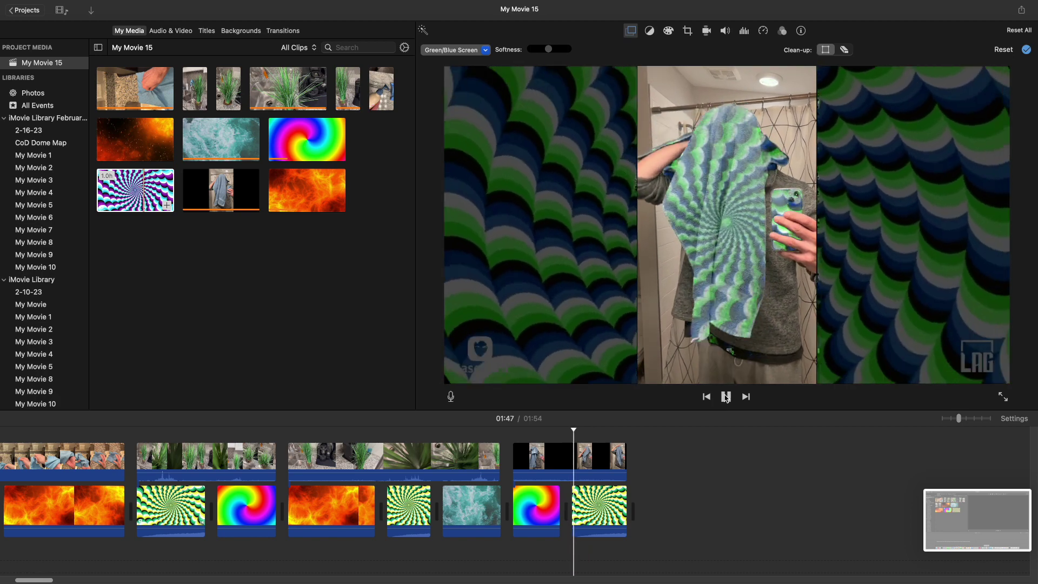
{"action": "left_click", "coordinate": [726, 397]}
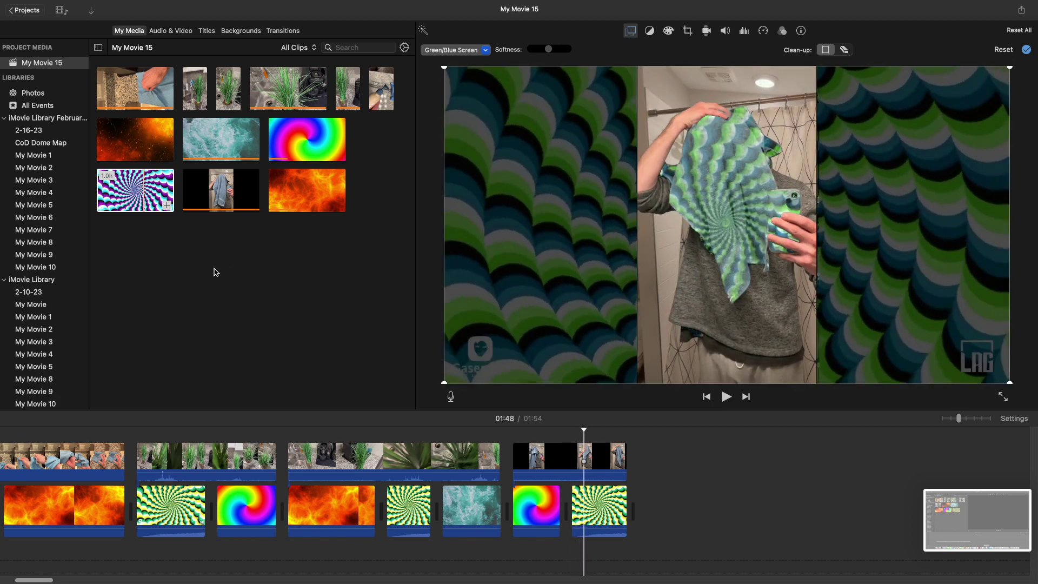
{"action": "left_click", "coordinate": [389, 91]}
{"action": "left_click", "coordinate": [681, 406]}
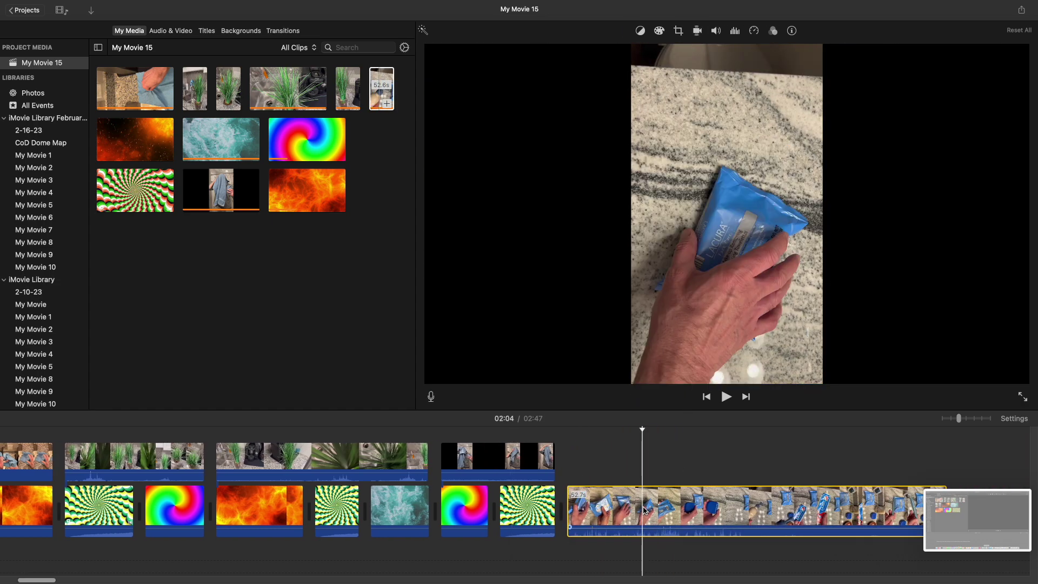
{"action": "key", "text": "Delete"}
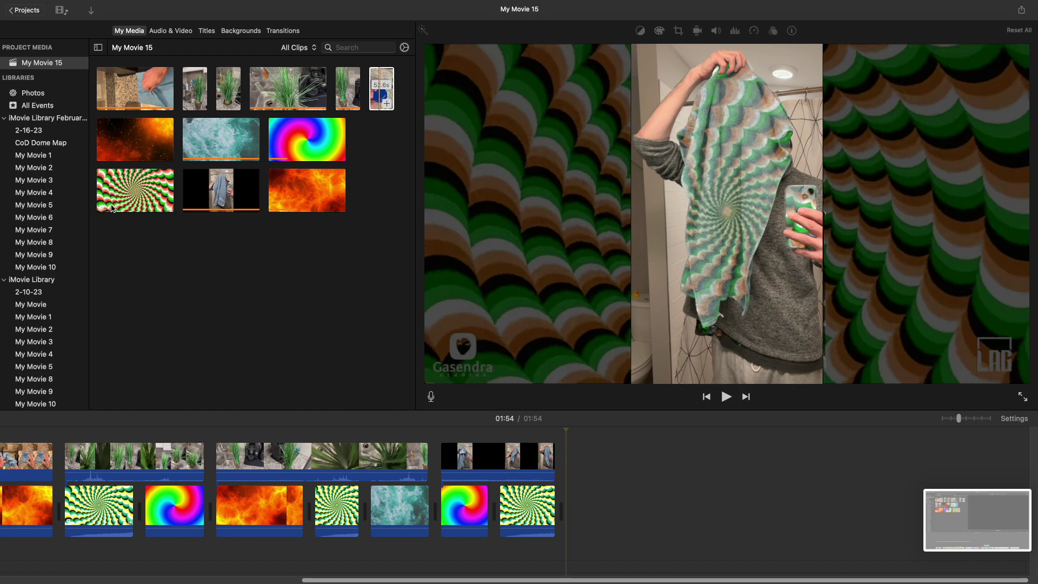
Step: Append another spiral background to the timeline and overlay the full 52.6-second blue toiletries clip above its start
{"action": "left_click", "coordinate": [112, 208]}
{"action": "key", "text": "e"}
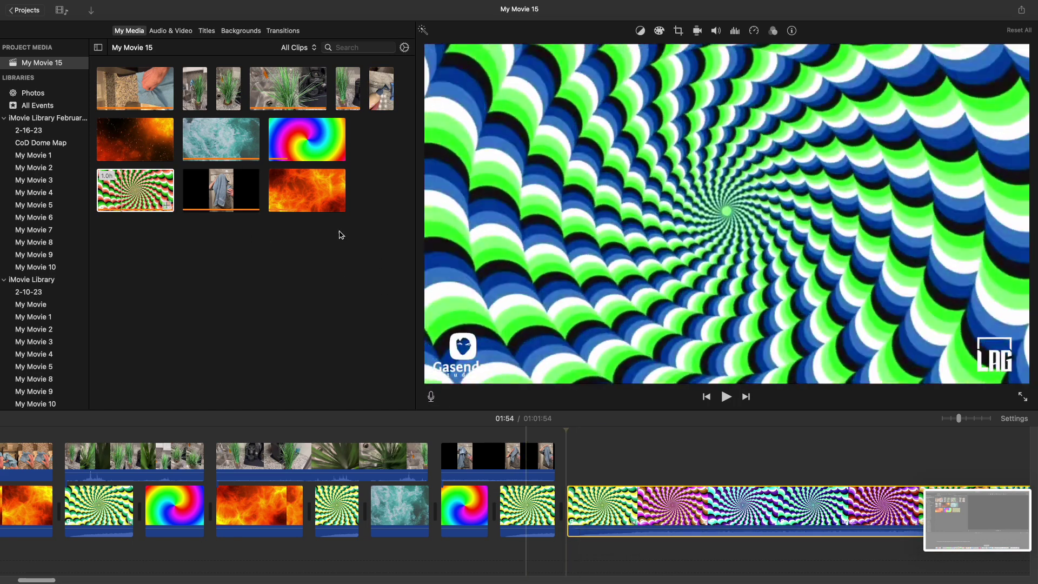
{"action": "left_click_drag", "start_coordinate": [381, 94], "coordinate": [599, 460]}
{"action": "scroll", "coordinate": [599, 460], "scroll_direction": "right", "scroll_amount": 5}
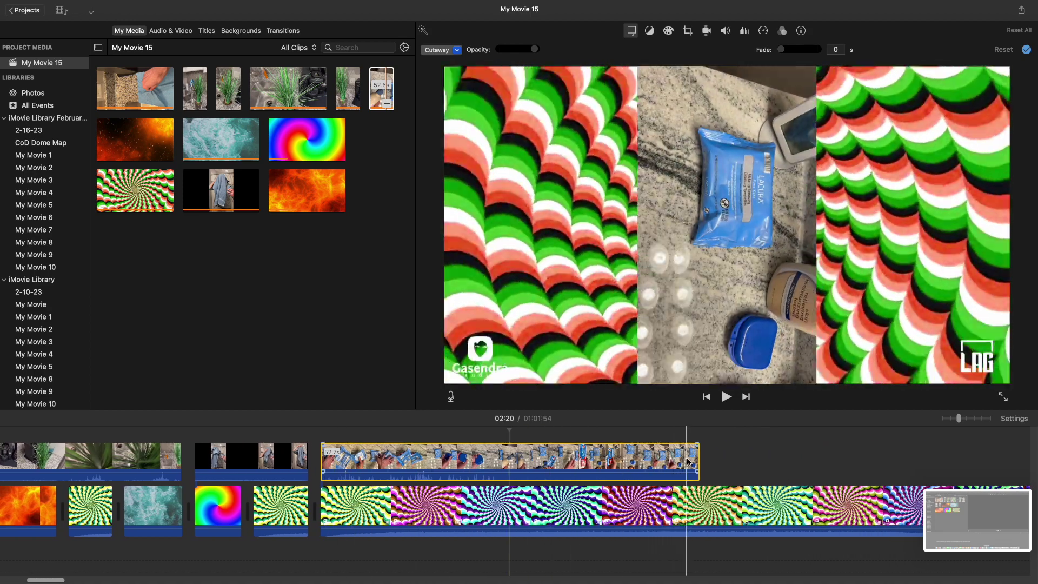
Step: Cut the lotion bottle section after 02:18 out of the toiletries overlay and move the remaining part up to close the gap
{"action": "scroll", "coordinate": [546, 459], "scroll_direction": "right", "scroll_amount": 1}
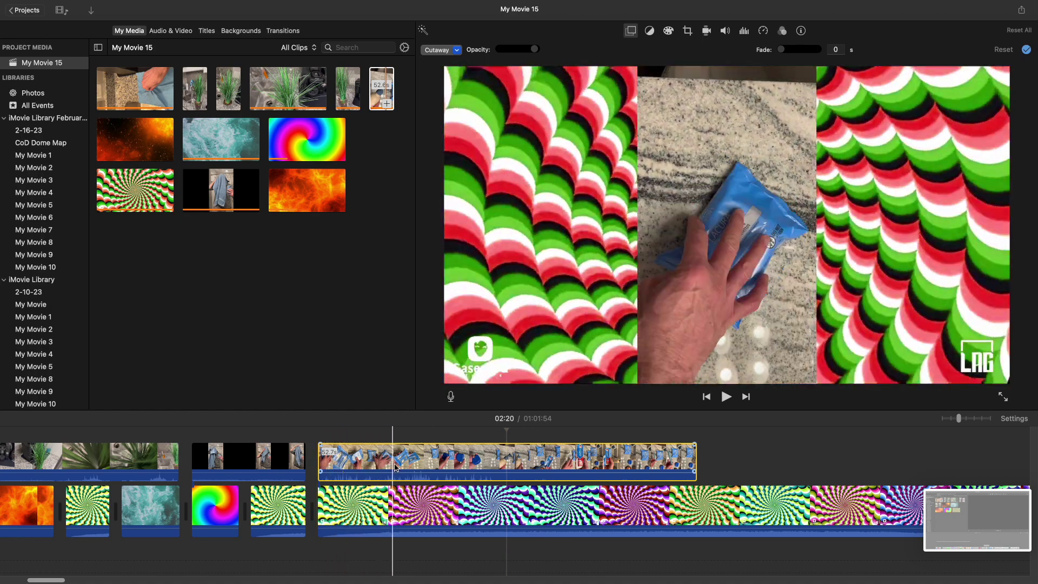
{"action": "right_click", "coordinate": [496, 462]}
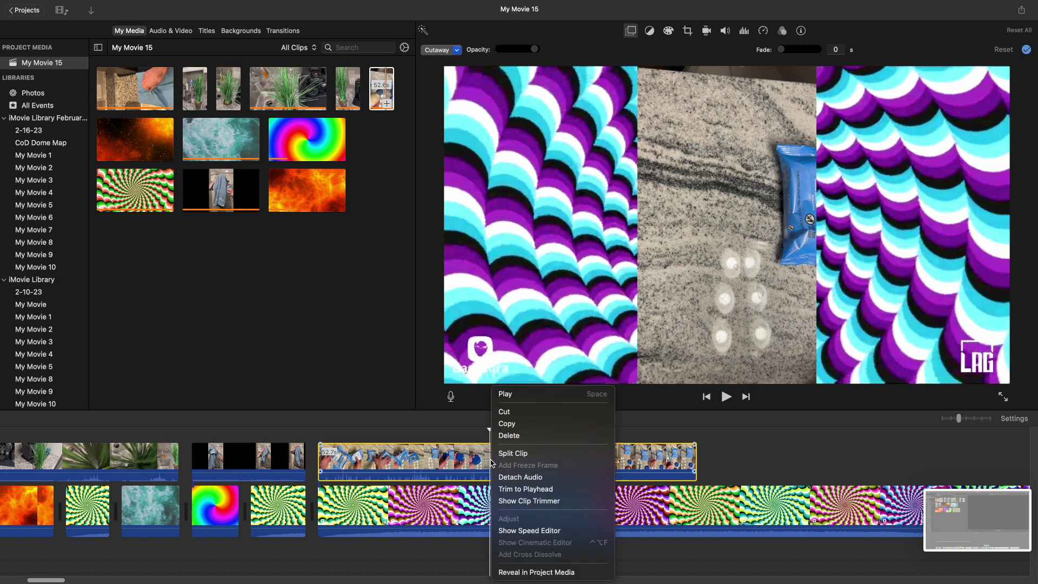
{"action": "left_click", "coordinate": [494, 457]}
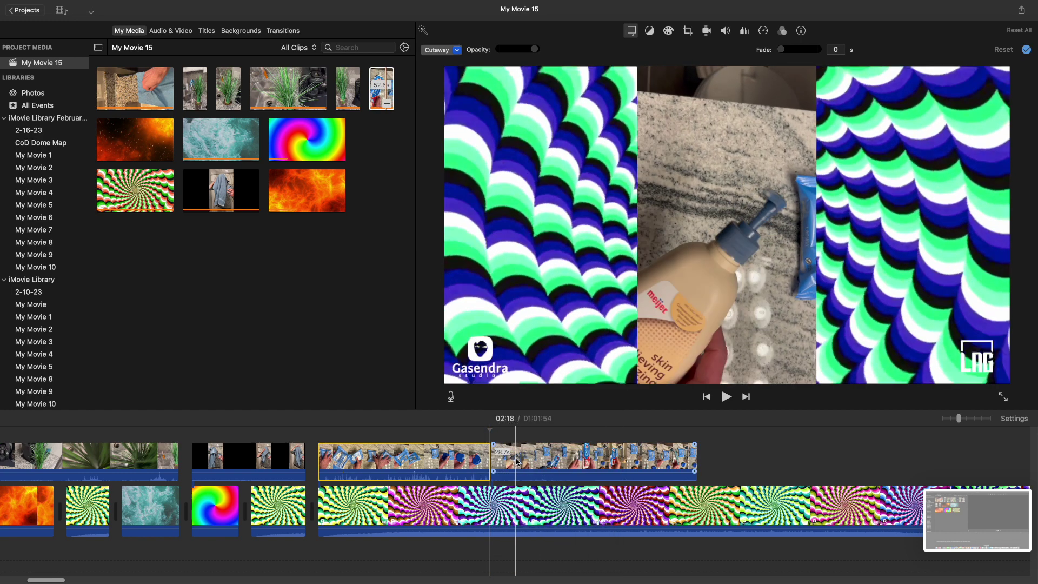
{"action": "left_click", "coordinate": [539, 461]}
{"action": "right_click", "coordinate": [539, 461]}
{"action": "key", "text": "Return"}
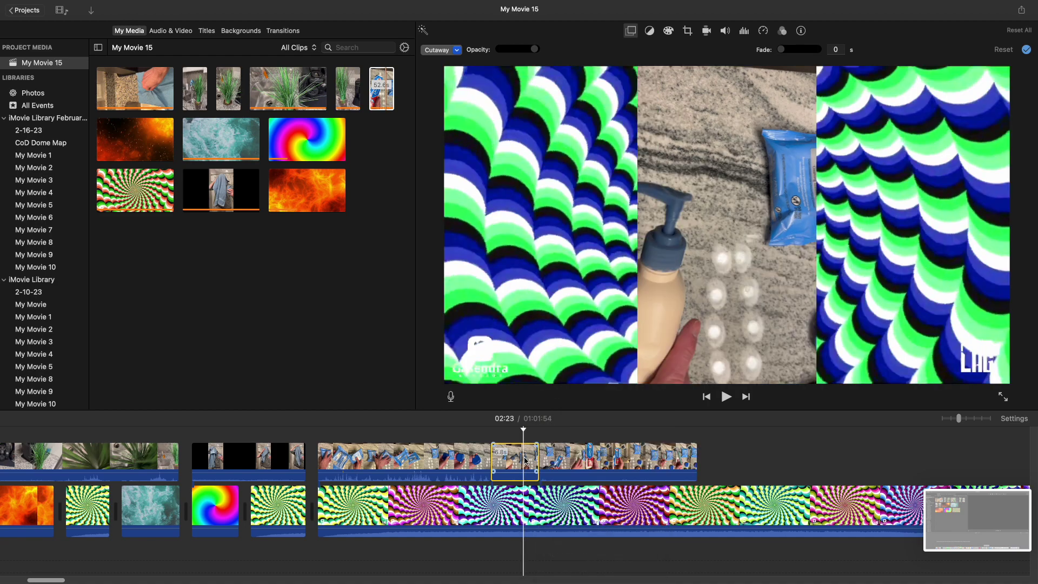
{"action": "key", "text": "Delete"}
{"action": "left_click_drag", "start_coordinate": [574, 461], "coordinate": [531, 464]}
Step: Select all the overlay clips and detach their audio
{"action": "scroll", "coordinate": [379, 462], "scroll_direction": "left", "scroll_amount": 5}
{"action": "left_click", "coordinate": [168, 461]}
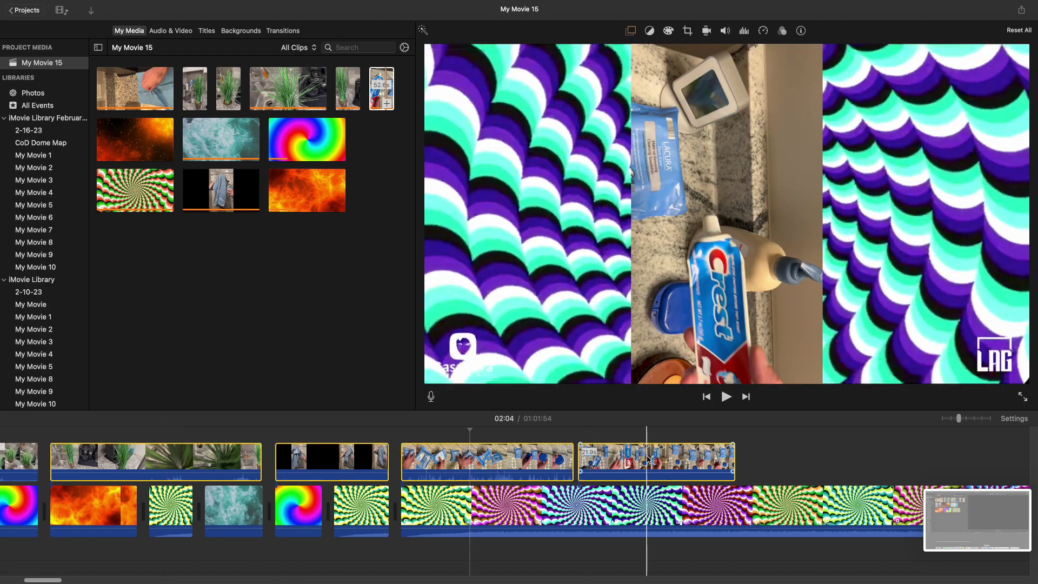
{"action": "right_click", "coordinate": [649, 460]}
{"action": "left_click", "coordinate": [673, 477]}
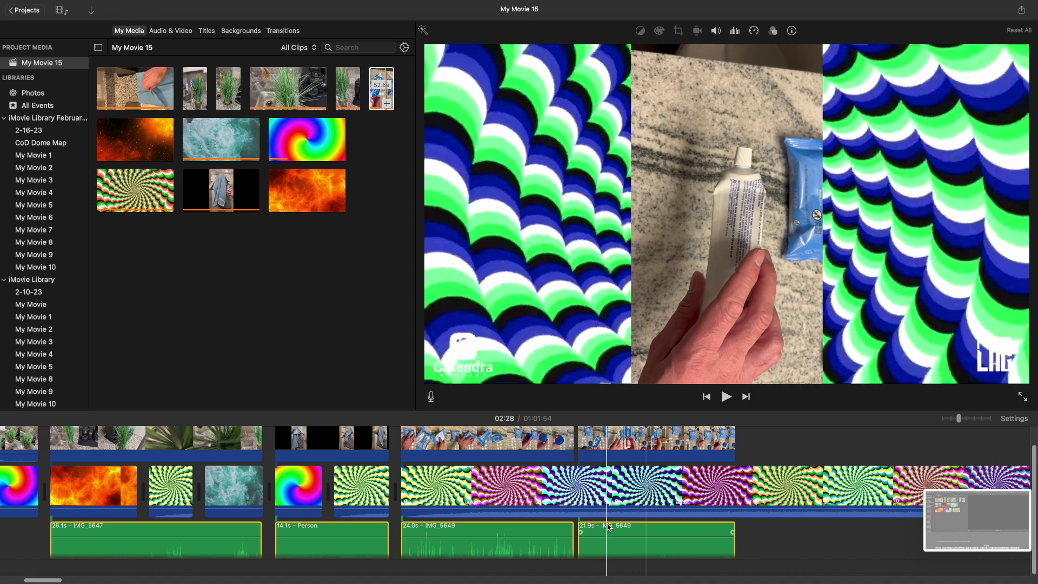
Step: Delete the detached audio clips, and cut the long final spiral background down to a short section beneath the start of the toiletries overlay
{"action": "key", "text": "Delete"}
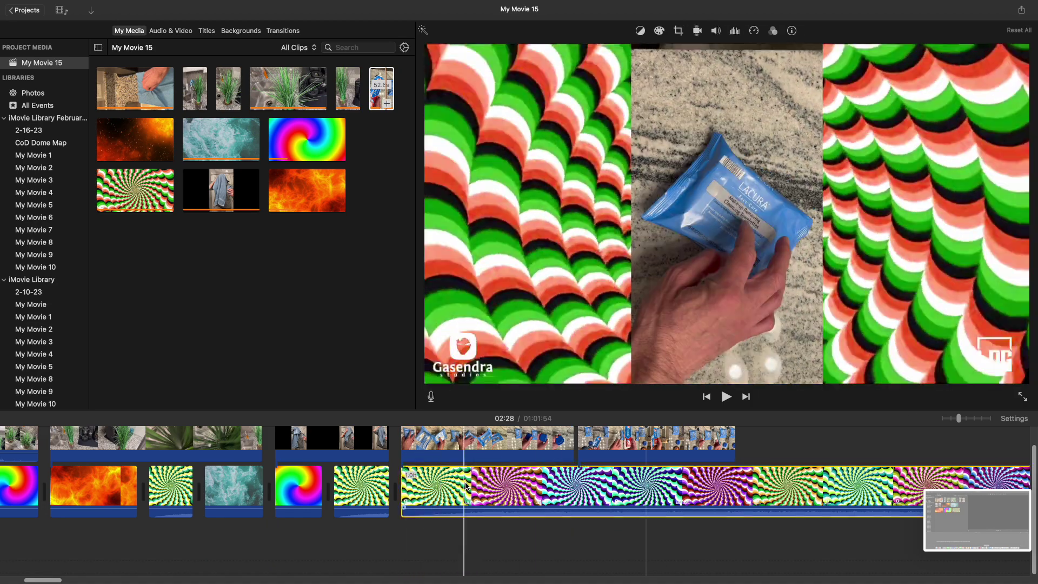
{"action": "right_click", "coordinate": [465, 485]}
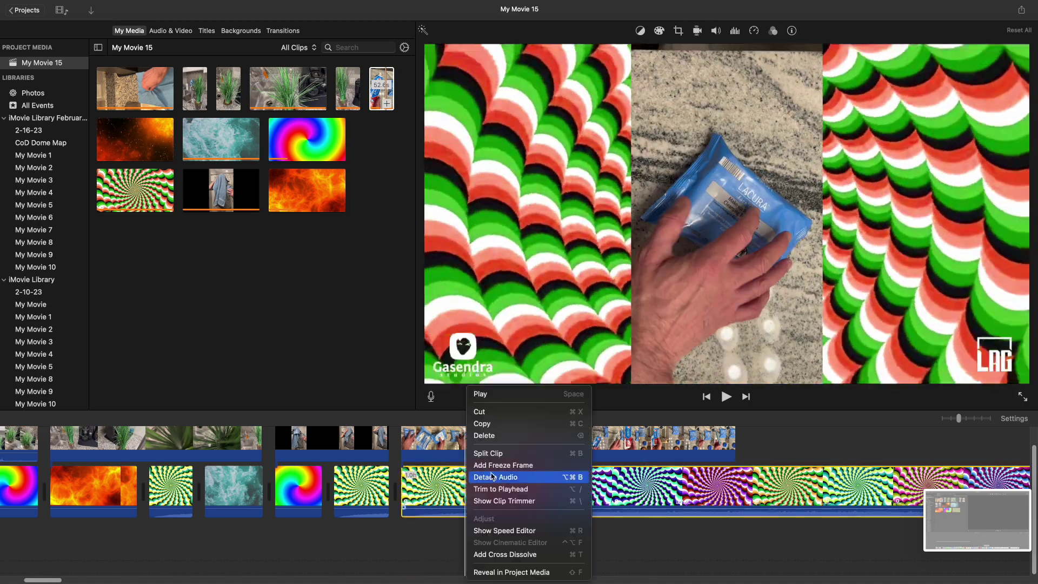
{"action": "left_click", "coordinate": [492, 456]}
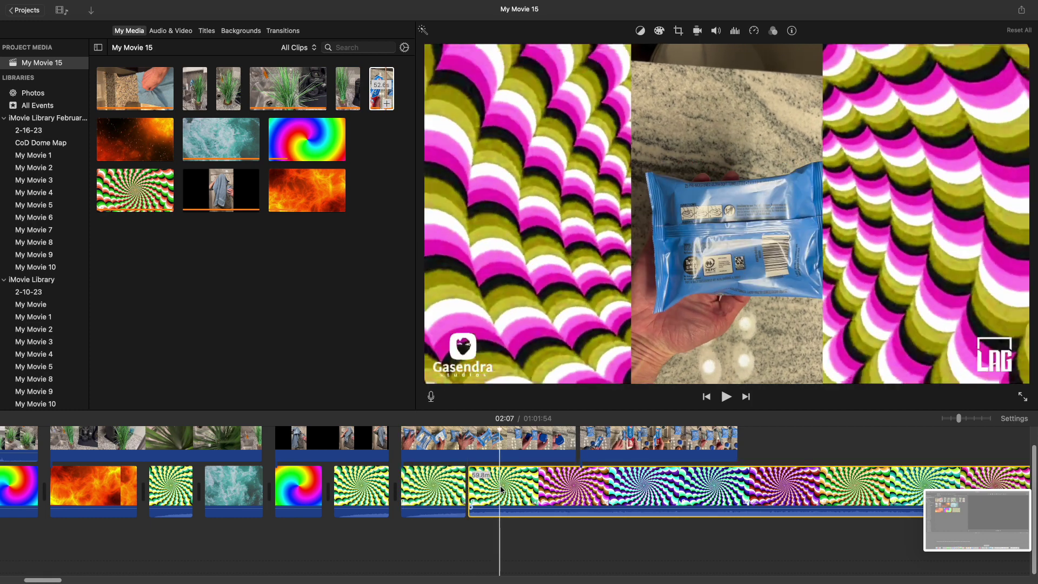
{"action": "key", "text": "Delete"}
Step: Rotate the toiletries overlay clip 90 degrees counterclockwise so it fills the frame
{"action": "left_click", "coordinate": [493, 456]}
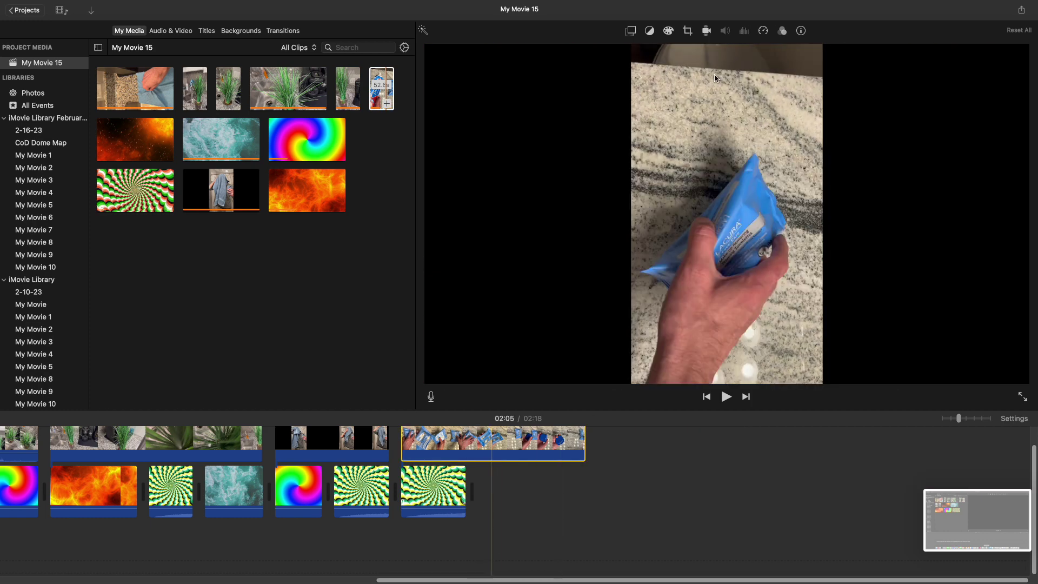
{"action": "left_click", "coordinate": [688, 31]}
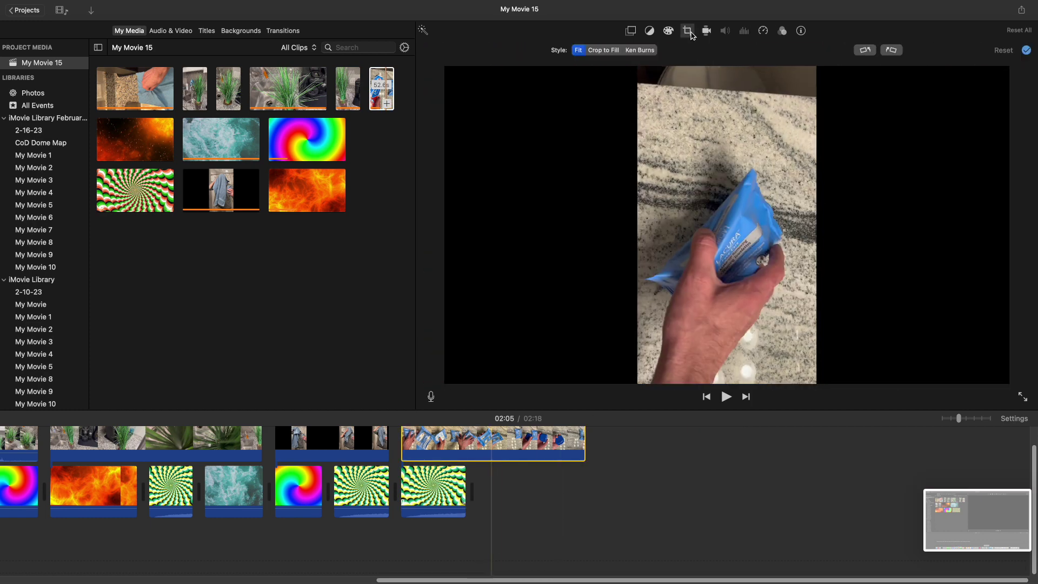
{"action": "left_click", "coordinate": [865, 51]}
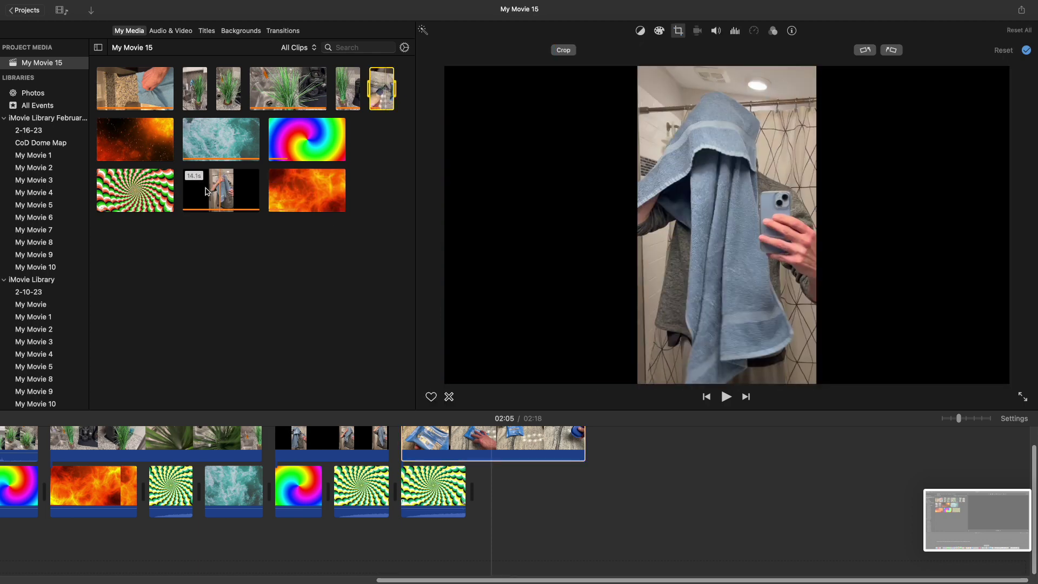
Step: Append the rainbow swirl background after the last spiral, preview the overlay above it, and cut off the swirl after 02:09
{"action": "left_click_drag", "start_coordinate": [321, 140], "coordinate": [476, 496]}
{"action": "left_click", "coordinate": [536, 488]}
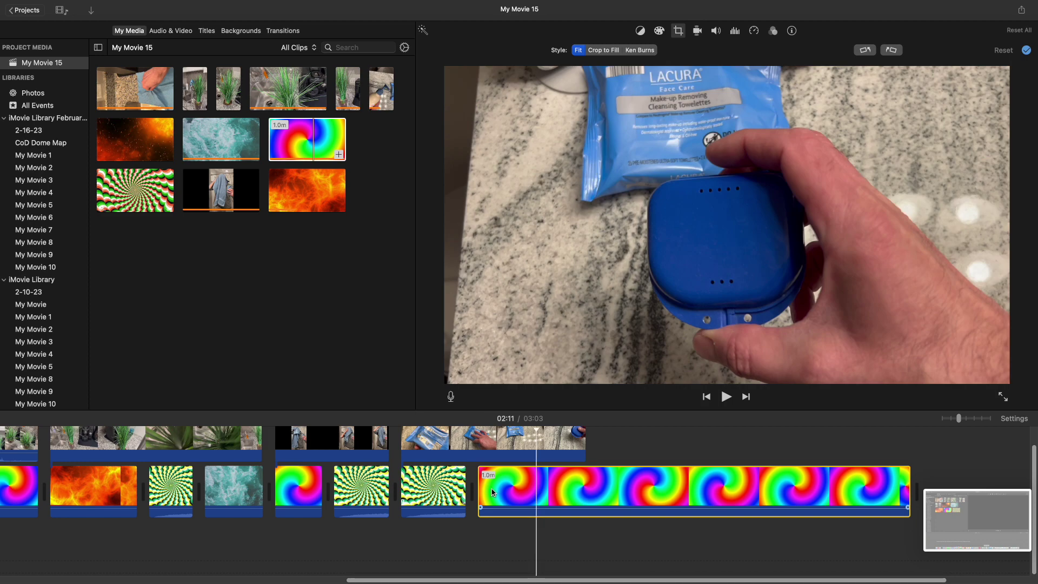
{"action": "key", "text": "space"}
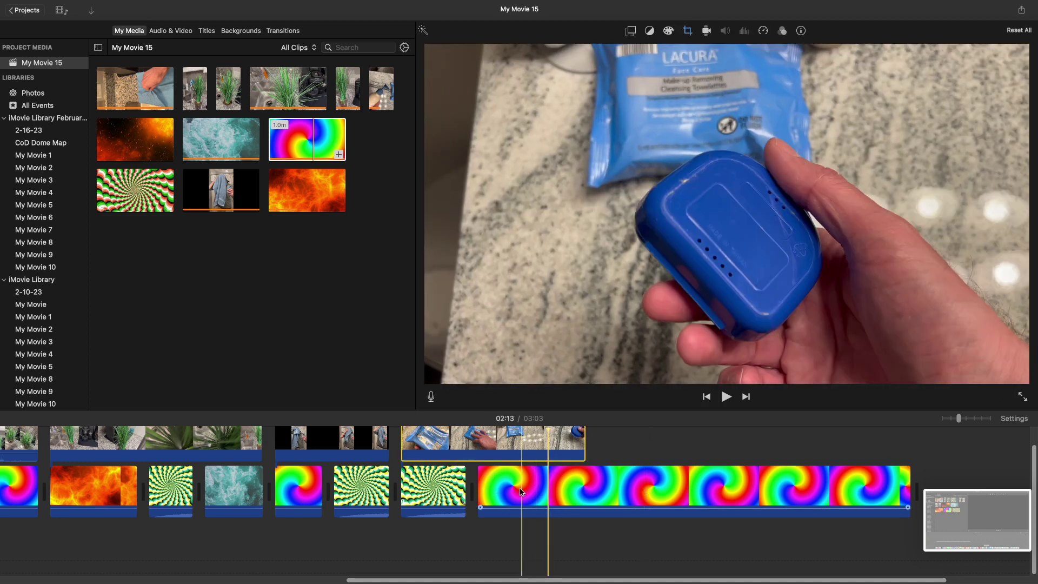
{"action": "right_click", "coordinate": [521, 489]}
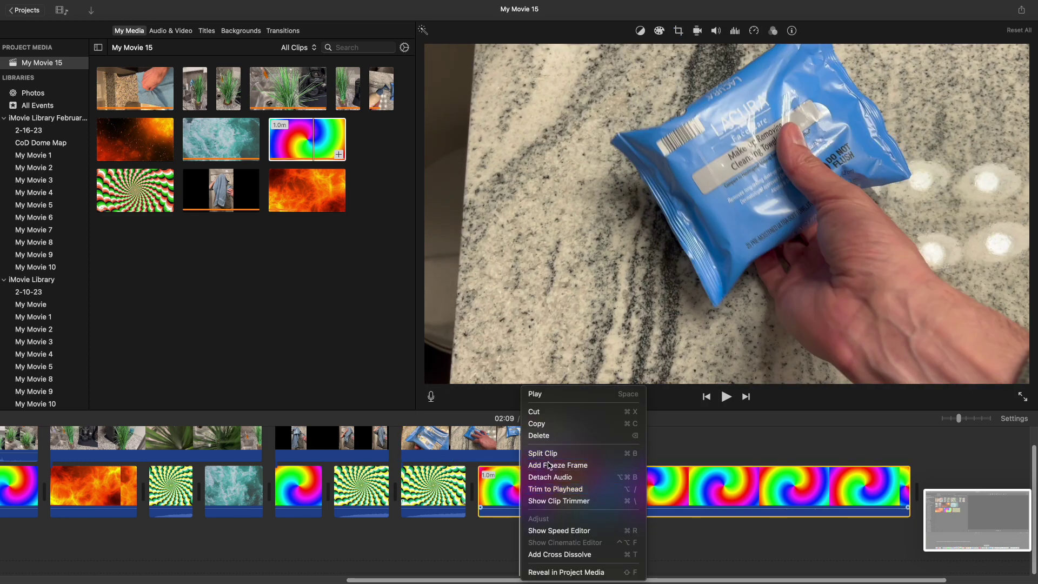
{"action": "left_click", "coordinate": [540, 453]}
{"action": "key", "text": "Delete"}
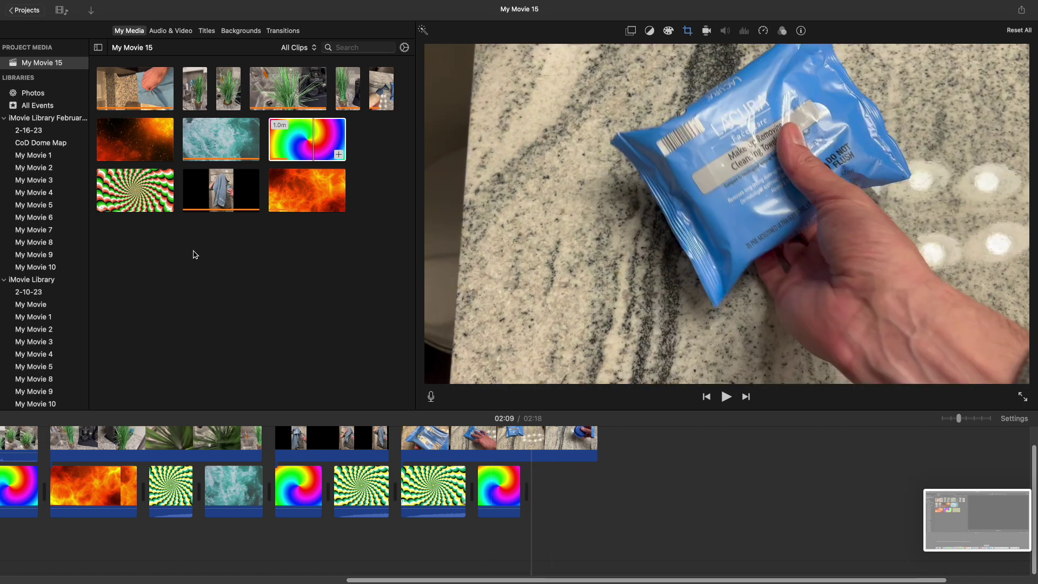
Step: Append the ocean waves background after the rainbow swirl and cut off everything after 02:13
{"action": "left_click_drag", "start_coordinate": [212, 146], "coordinate": [560, 489]}
{"action": "right_click", "coordinate": [562, 490]}
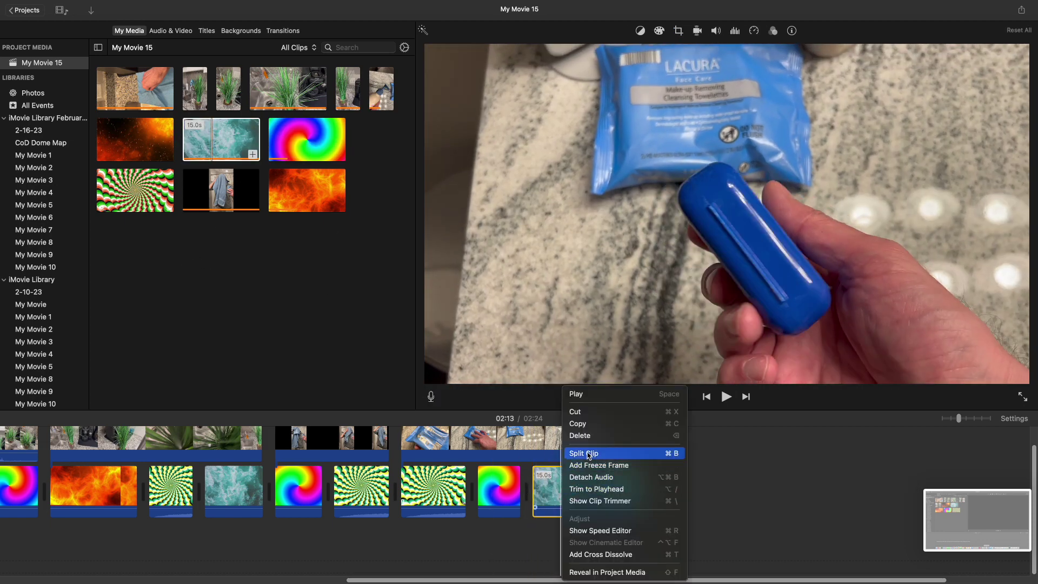
{"action": "left_click", "coordinate": [576, 453]}
{"action": "left_click", "coordinate": [586, 491]}
{"action": "key", "text": "Delete"}
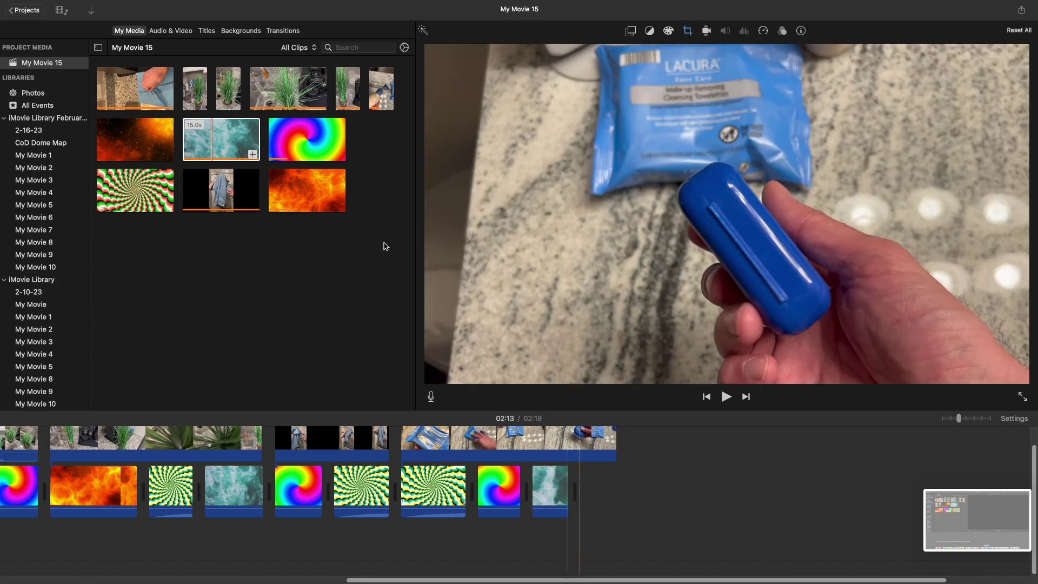
Step: Append the orange fire background after the waves and cut it off at 02:18, where the toiletries overlay ends
{"action": "left_click_drag", "start_coordinate": [306, 192], "coordinate": [620, 487]}
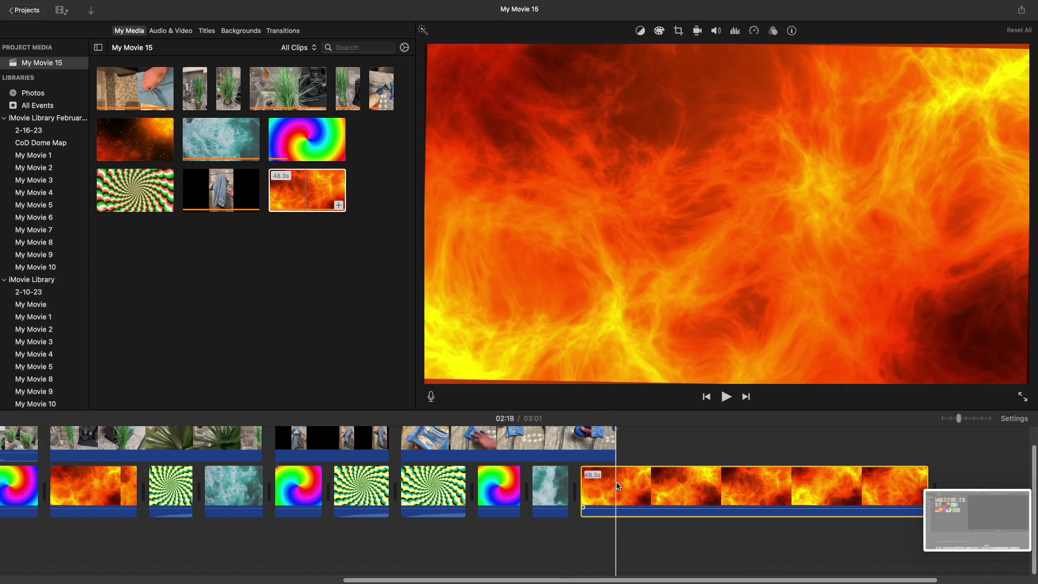
{"action": "right_click", "coordinate": [618, 485]}
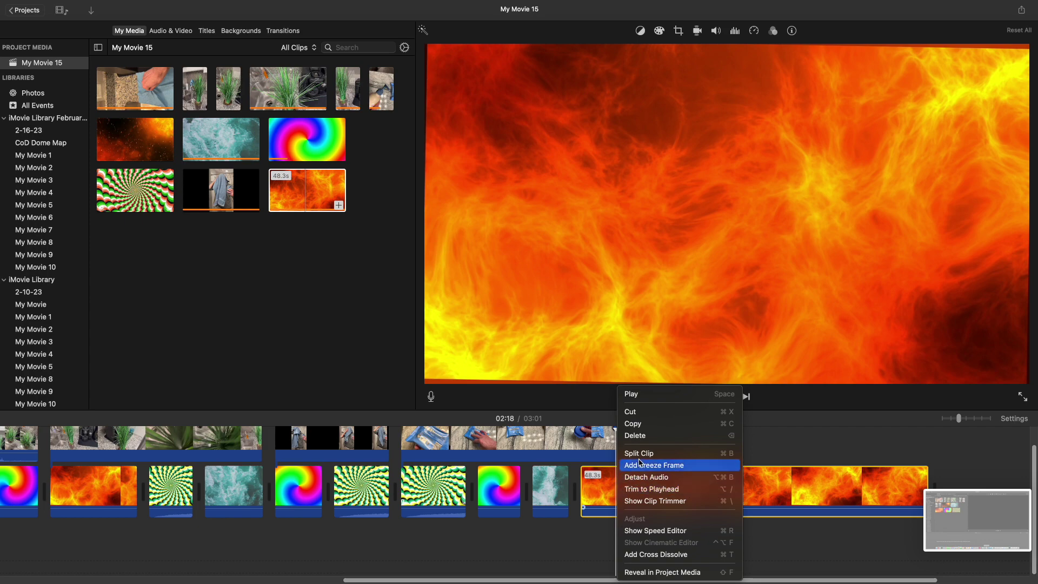
{"action": "left_click", "coordinate": [670, 453]}
{"action": "key", "text": "Delete"}
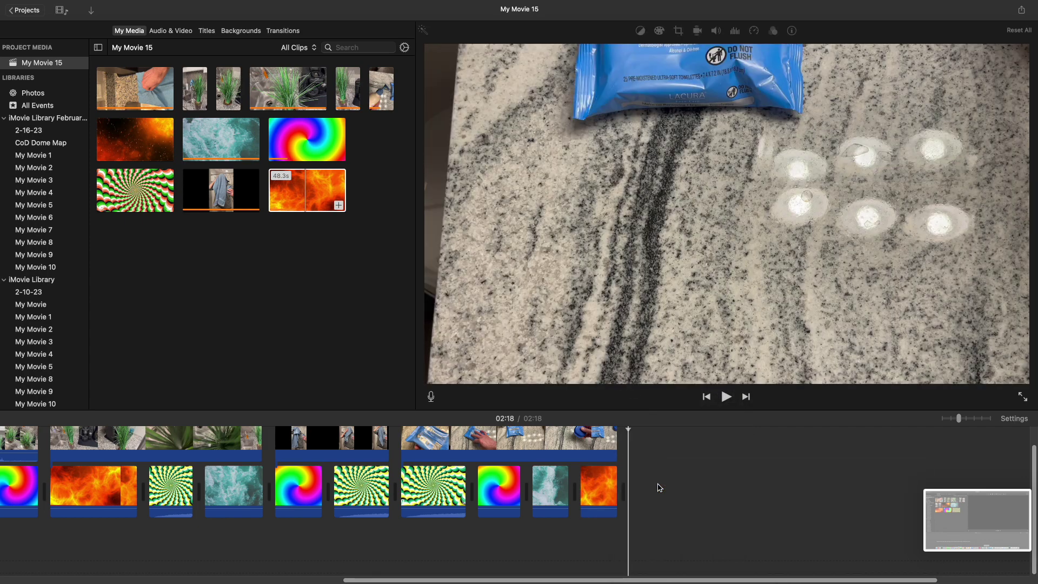
Step: Set the toiletries overlay to Green/Blue Screen and play it back over its backgrounds
{"action": "scroll", "coordinate": [416, 460], "scroll_direction": "up", "scroll_amount": 2}
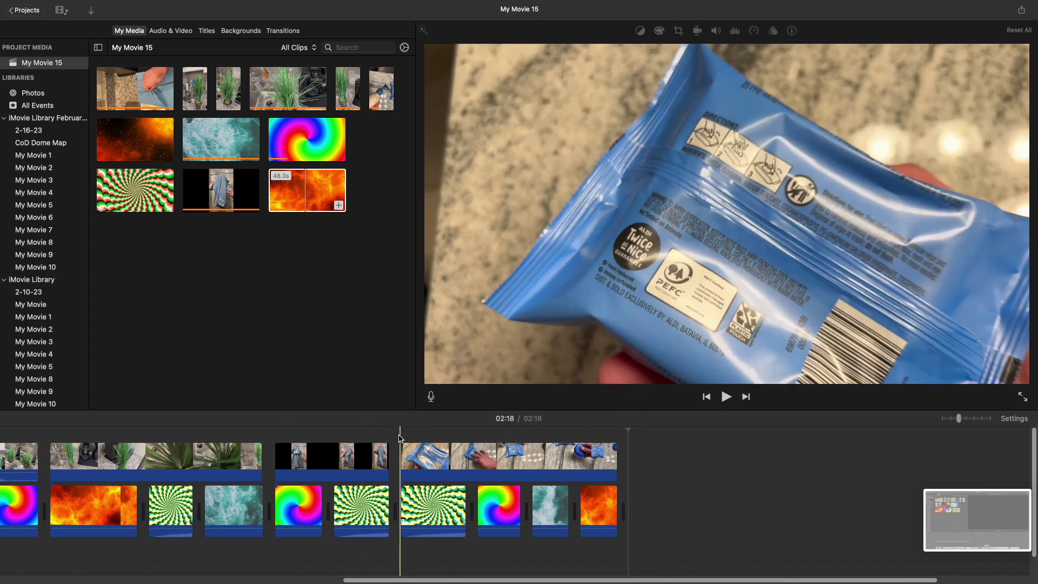
{"action": "left_click", "coordinate": [551, 459]}
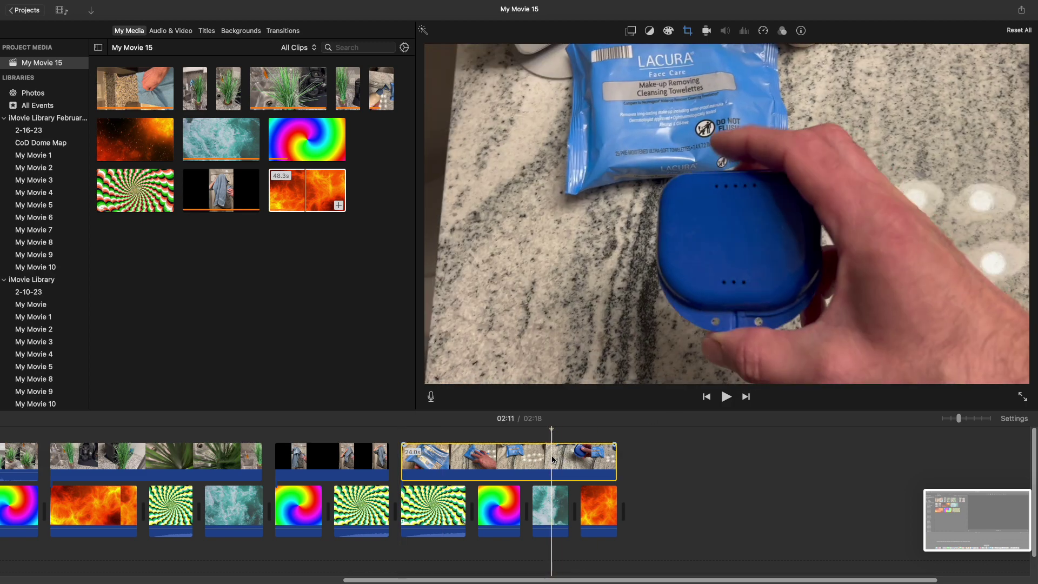
{"action": "left_click", "coordinate": [631, 31]}
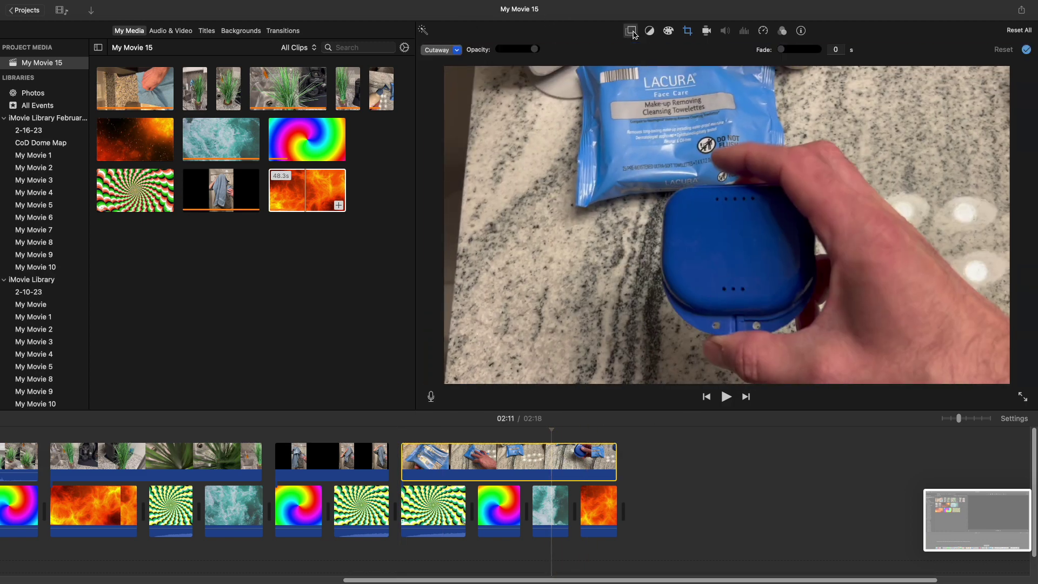
{"action": "left_click", "coordinate": [441, 50]}
{"action": "left_click", "coordinate": [449, 62]}
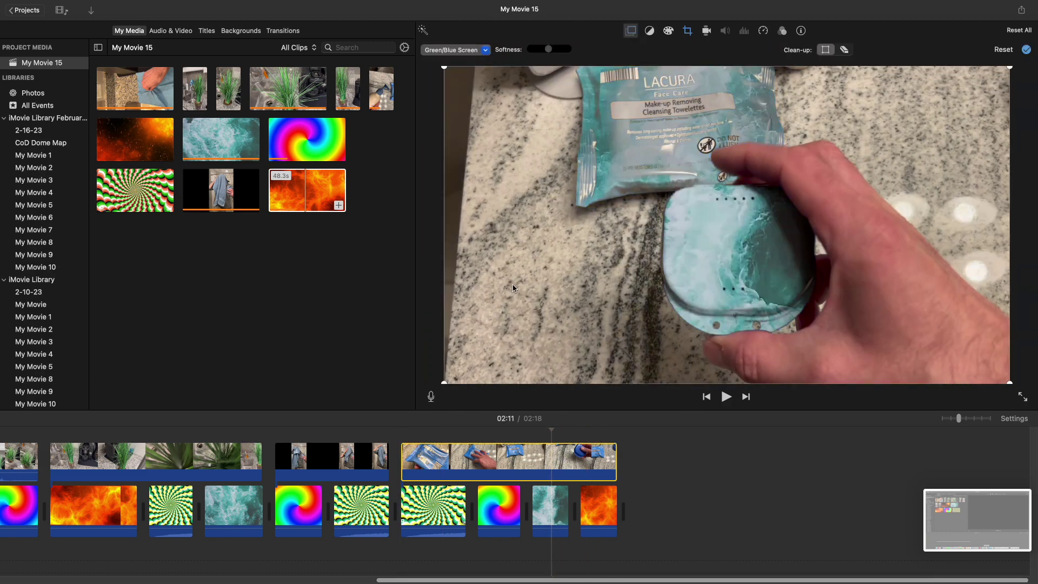
{"action": "left_click", "coordinate": [489, 430]}
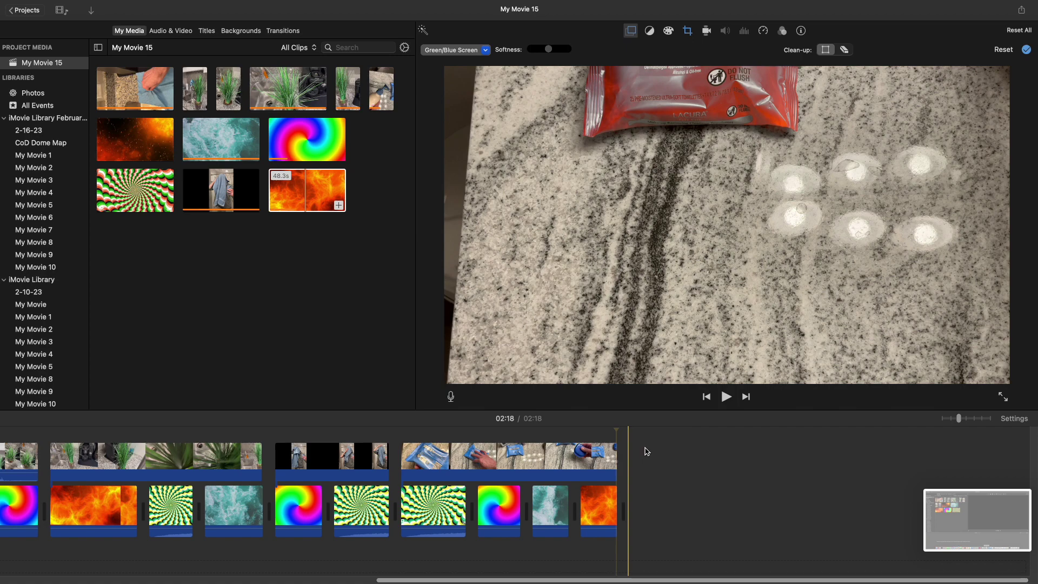
Step: Select all overlay clips and every background except the last three, and set their speed to Fast at 2x
{"action": "scroll", "coordinate": [647, 451], "scroll_direction": "left", "scroll_amount": 15}
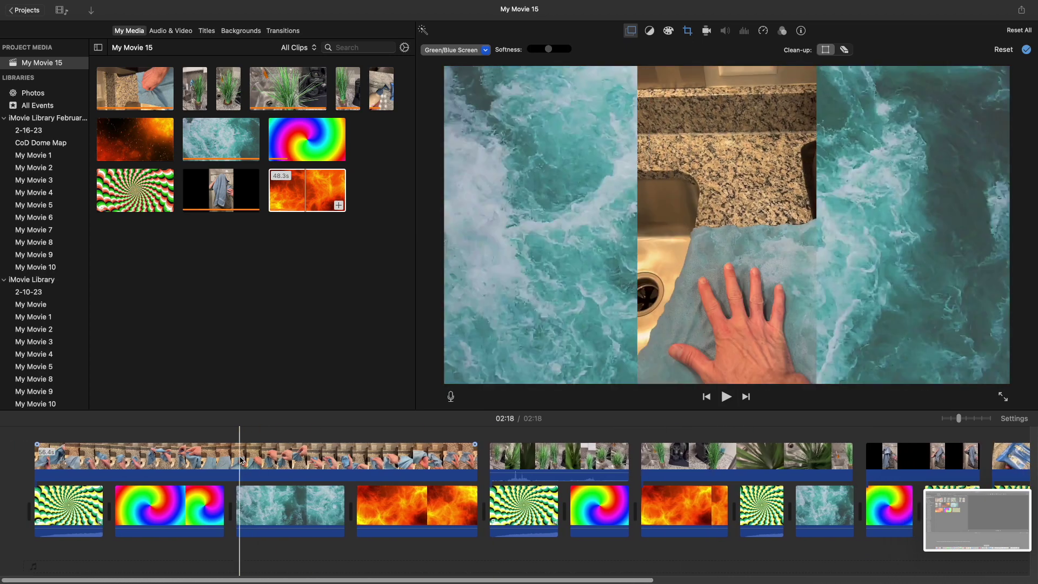
{"action": "left_click", "coordinate": [120, 458]}
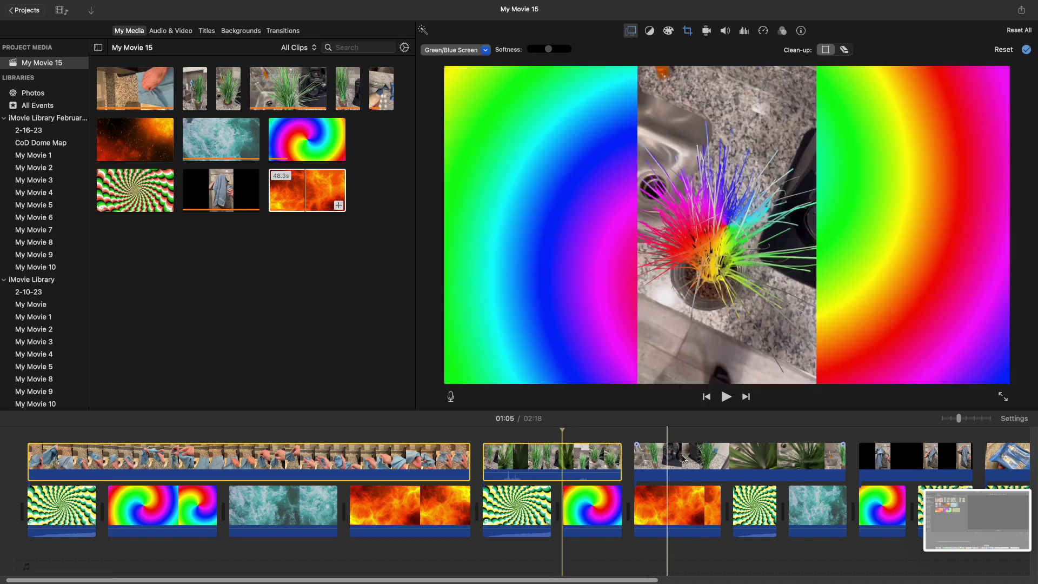
{"action": "left_click", "coordinate": [692, 459]}
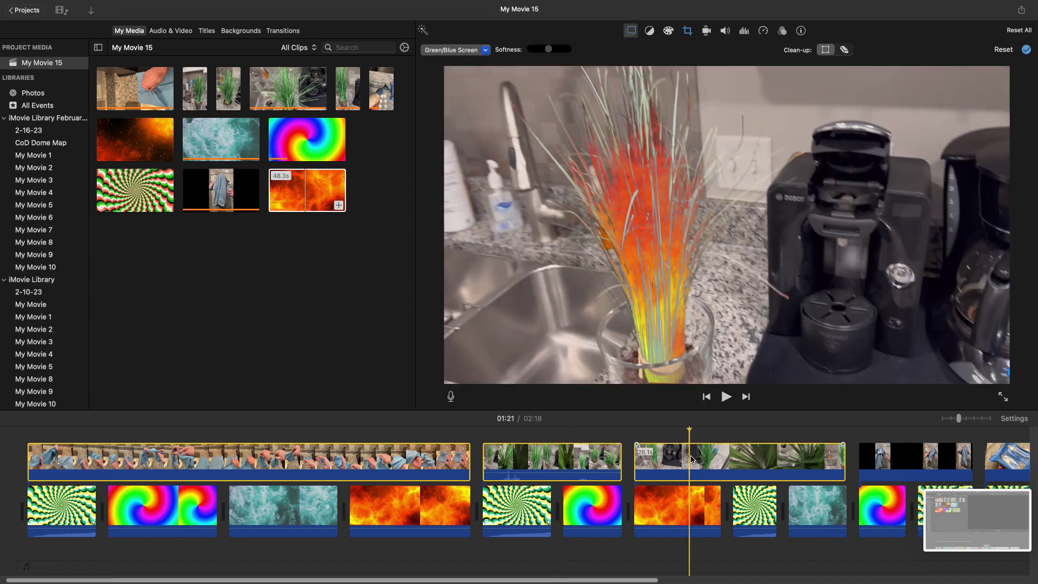
{"action": "scroll", "coordinate": [692, 458], "scroll_direction": "right", "scroll_amount": 5}
{"action": "left_click", "coordinate": [836, 461]}
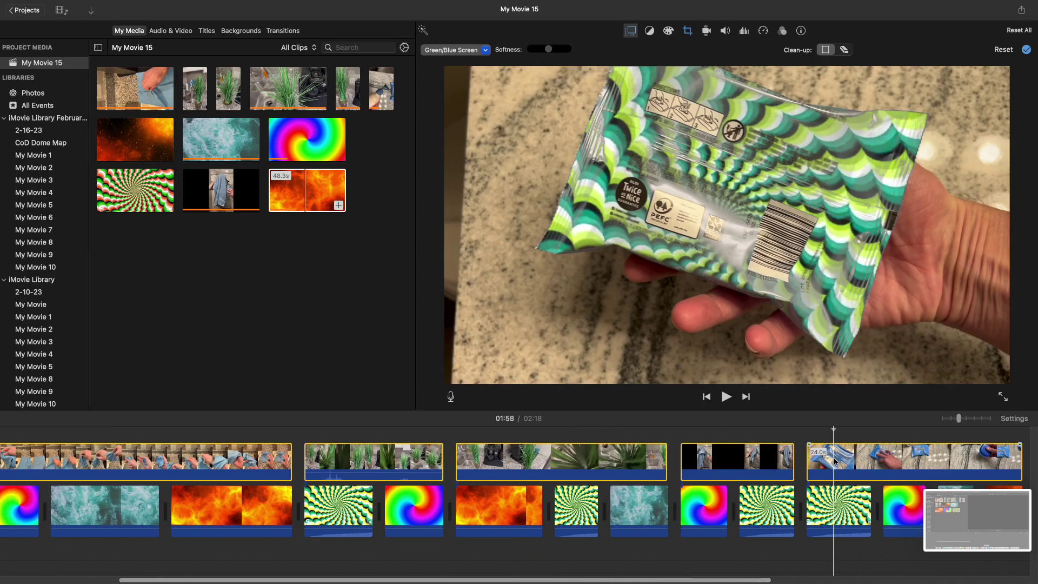
{"action": "scroll", "coordinate": [835, 461], "scroll_direction": "left", "scroll_amount": 5}
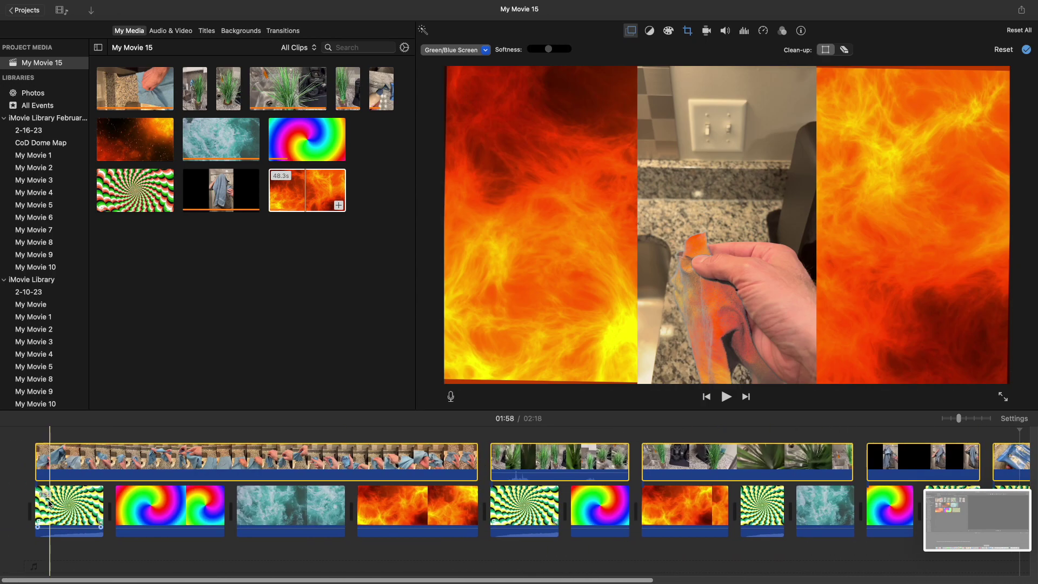
{"action": "scroll", "coordinate": [398, 476], "scroll_direction": "right", "scroll_amount": 12}
{"action": "scroll", "coordinate": [397, 476], "scroll_direction": "right", "scroll_amount": 2}
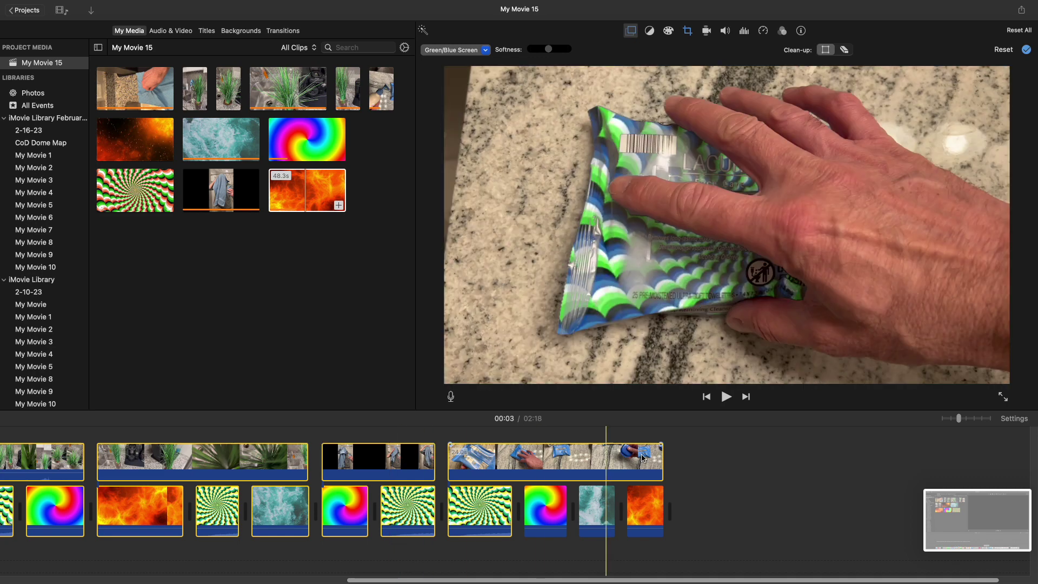
{"action": "left_click", "coordinate": [763, 30]}
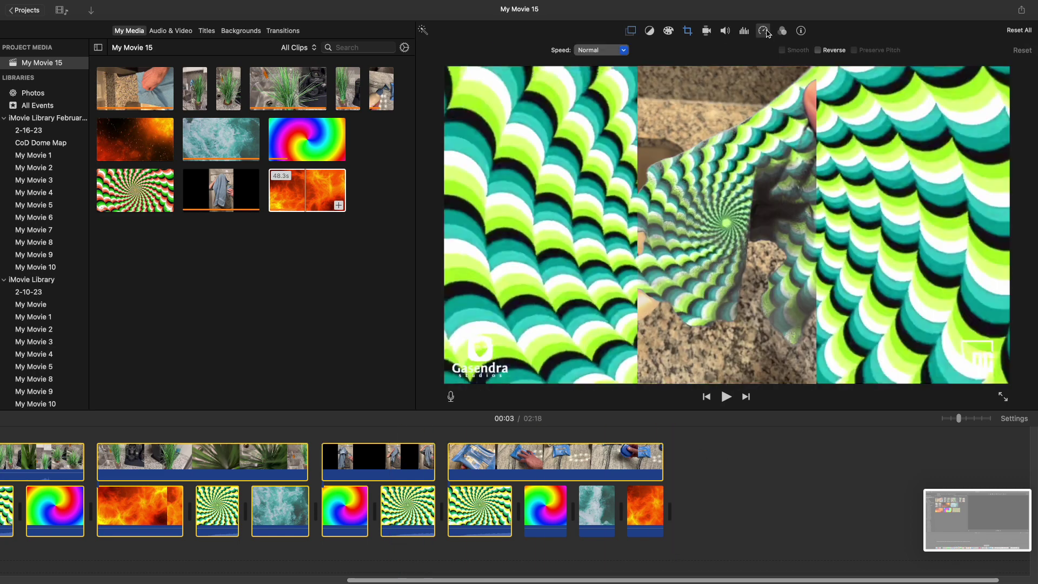
{"action": "left_click", "coordinate": [624, 50]}
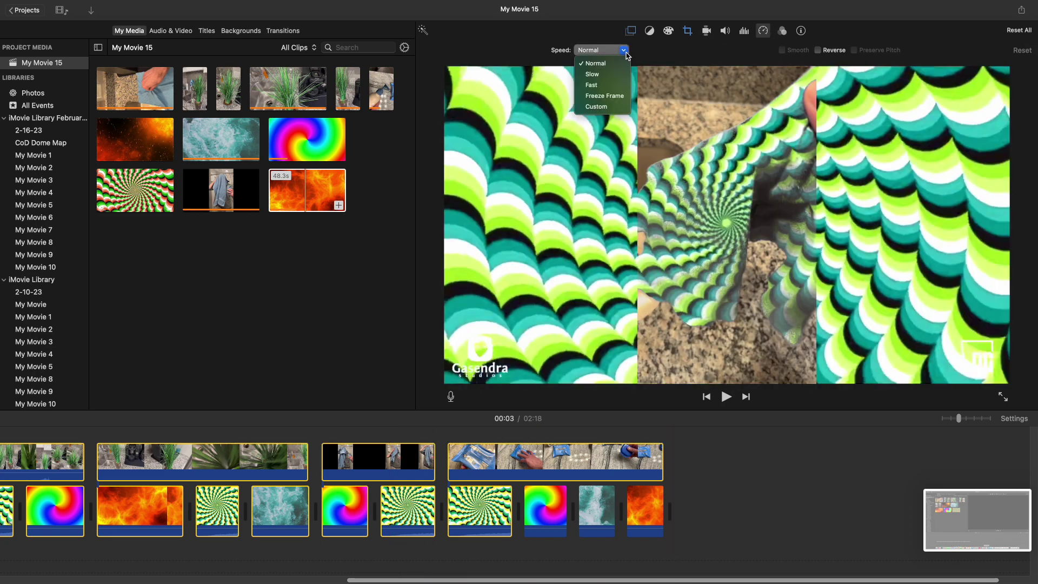
{"action": "left_click", "coordinate": [595, 86]}
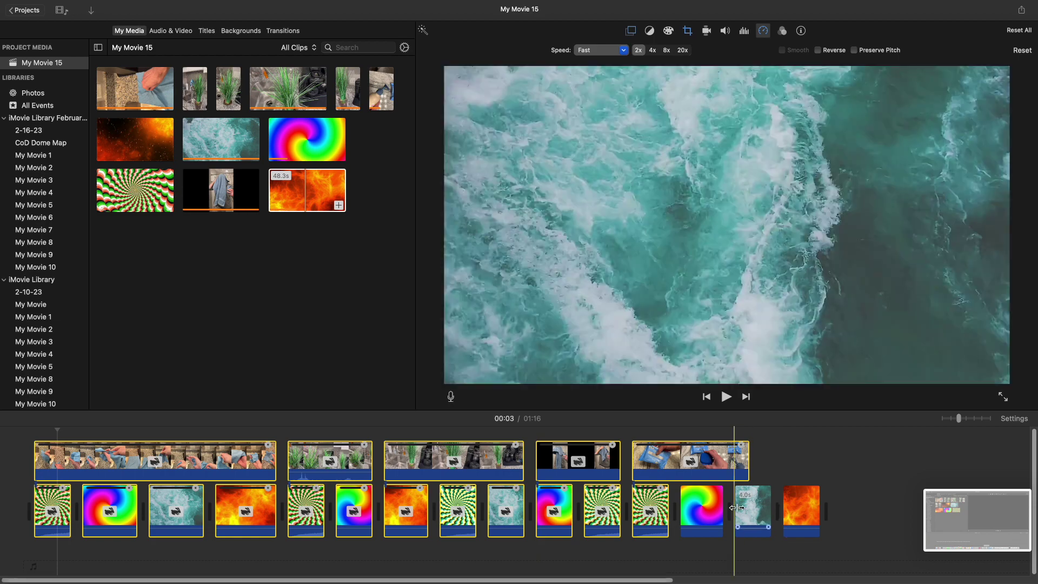
Step: Shorten the final rainbow swirl and waves backgrounds and cut the tail off the last fire clip to match the end of the toiletries overlay
{"action": "mouse_move", "coordinate": [723, 505]}
{"action": "left_mouse_down"}
{"action": "mouse_move", "coordinate": [703, 502]}
{"action": "mouse_move", "coordinate": [753, 503]}
{"action": "mouse_move", "coordinate": [607, 490]}
{"action": "mouse_move", "coordinate": [638, 503]}
{"action": "mouse_move", "coordinate": [748, 501]}
{"action": "mouse_move", "coordinate": [621, 501]}
{"action": "mouse_move", "coordinate": [730, 499]}
{"action": "mouse_move", "coordinate": [713, 495]}
{"action": "left_mouse_up"}
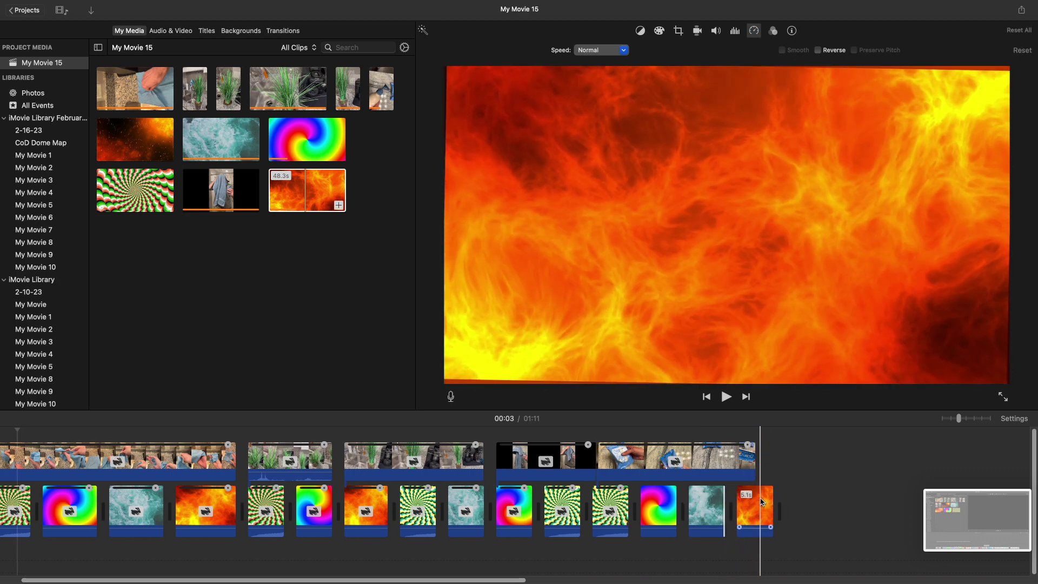
{"action": "right_click", "coordinate": [756, 501]}
{"action": "left_click", "coordinate": [790, 465]}
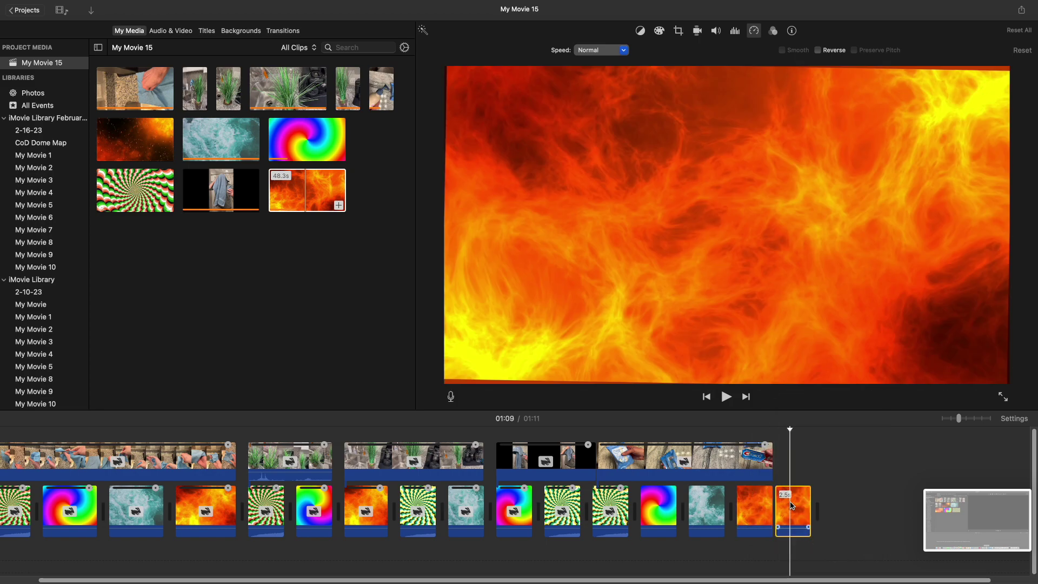
{"action": "key", "text": "Delete"}
Step: Play the sped-up project from the beginning of the timeline
{"action": "scroll", "coordinate": [636, 489], "scroll_direction": "left", "scroll_amount": 2}
{"action": "left_click", "coordinate": [38, 437]}
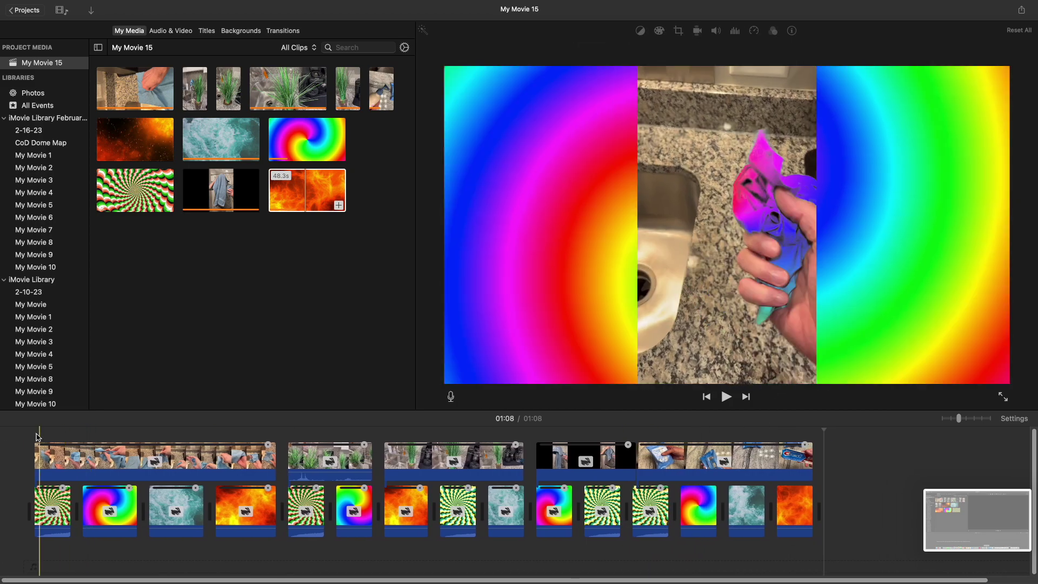
{"action": "left_click", "coordinate": [726, 397]}
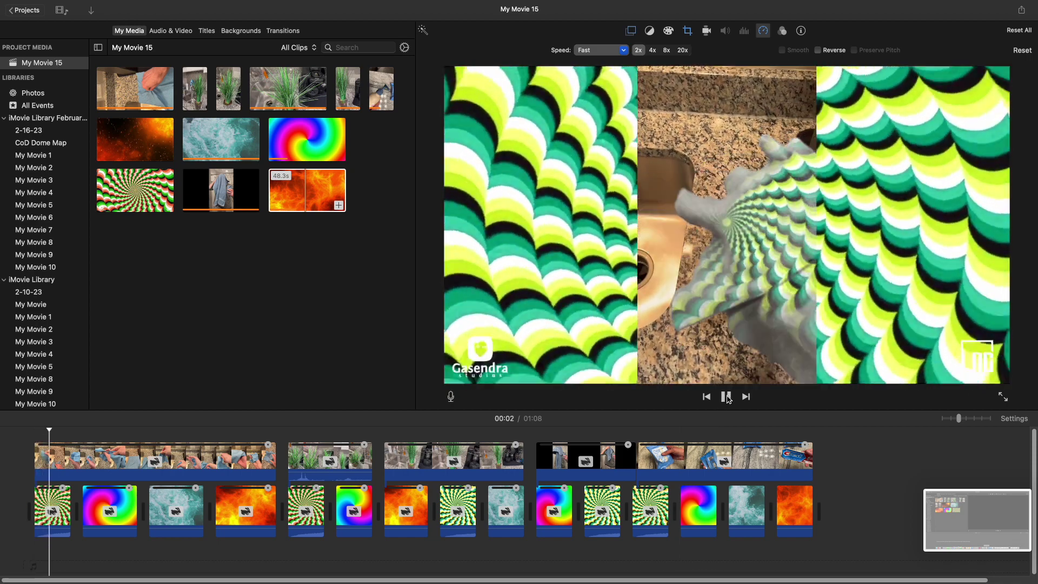
Step: Rotate the cloth overlay at the start of the timeline 90 degrees counterclockwise so it fills the frame
{"action": "left_click", "coordinate": [161, 460]}
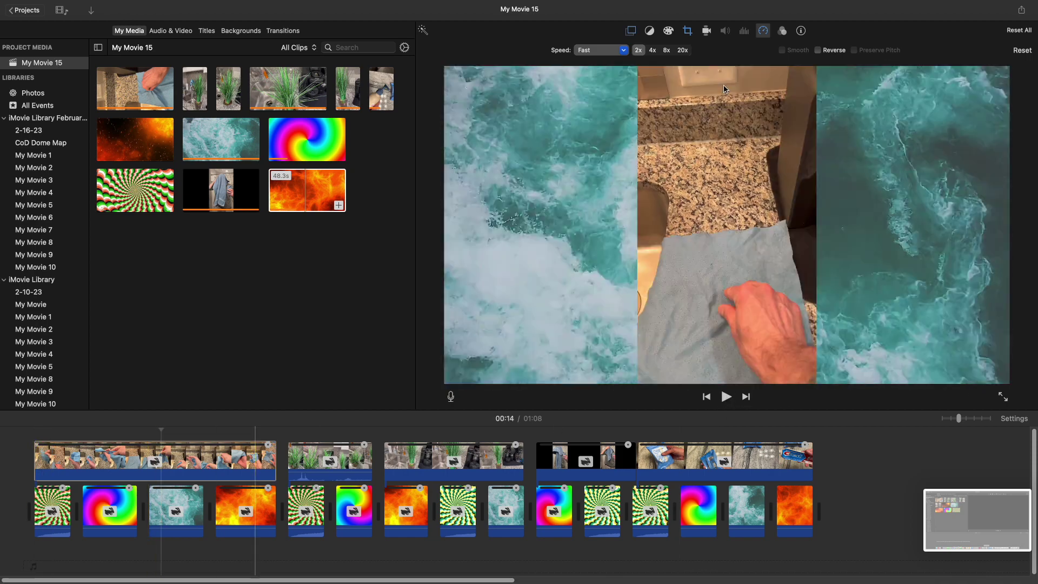
{"action": "left_click", "coordinate": [688, 31]}
{"action": "left_click", "coordinate": [866, 52]}
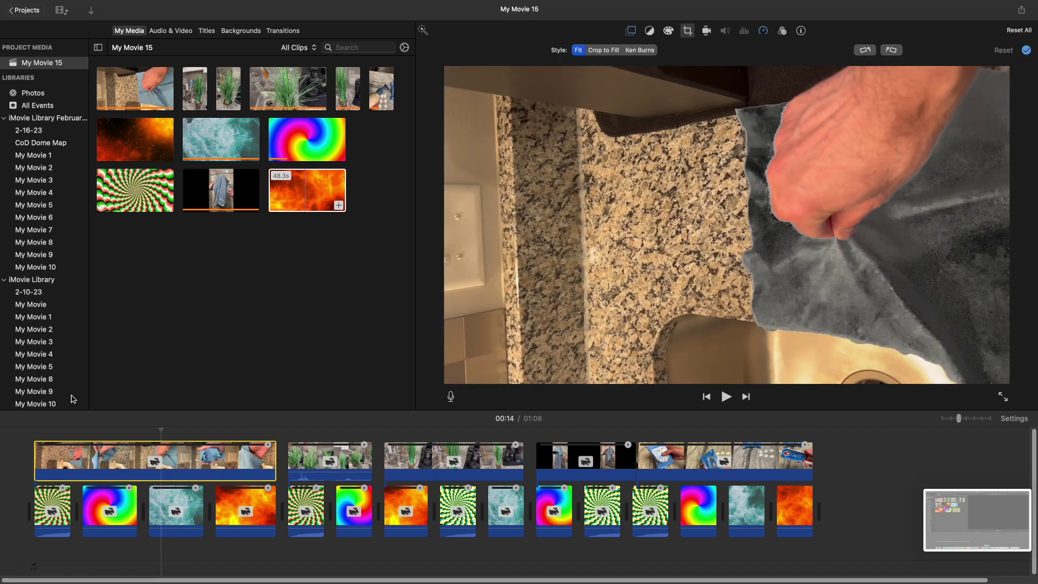
Step: Play the rotated cloth overlay from the beginning of the timeline
{"action": "left_click", "coordinate": [33, 435]}
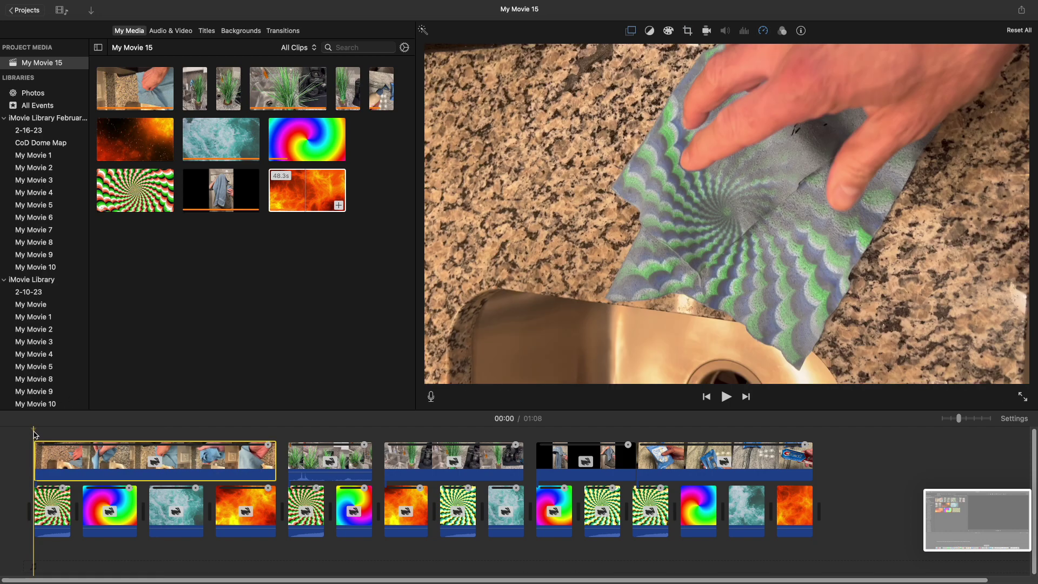
{"action": "left_click", "coordinate": [726, 397]}
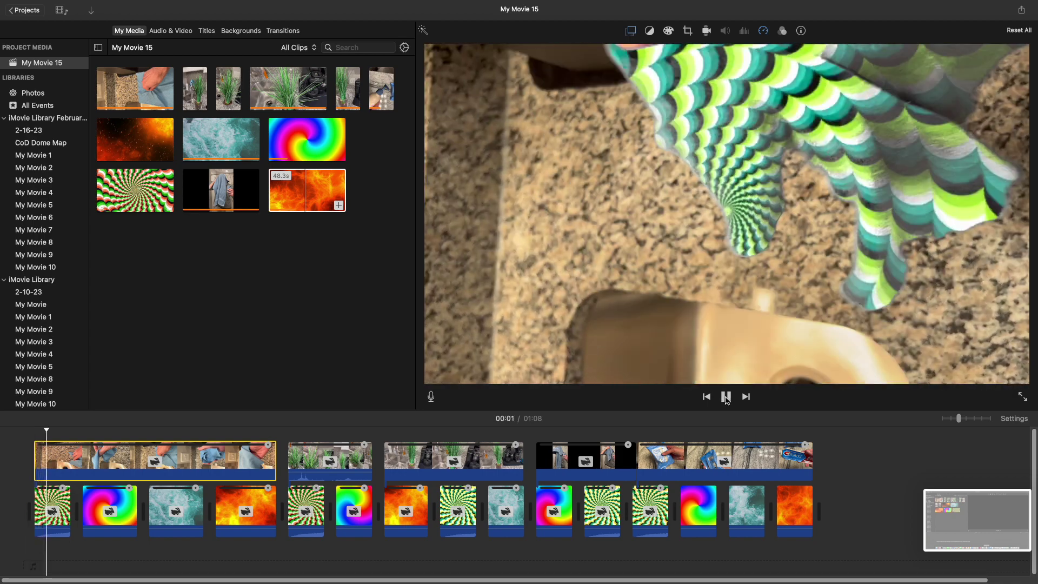
{"action": "key", "text": "space"}
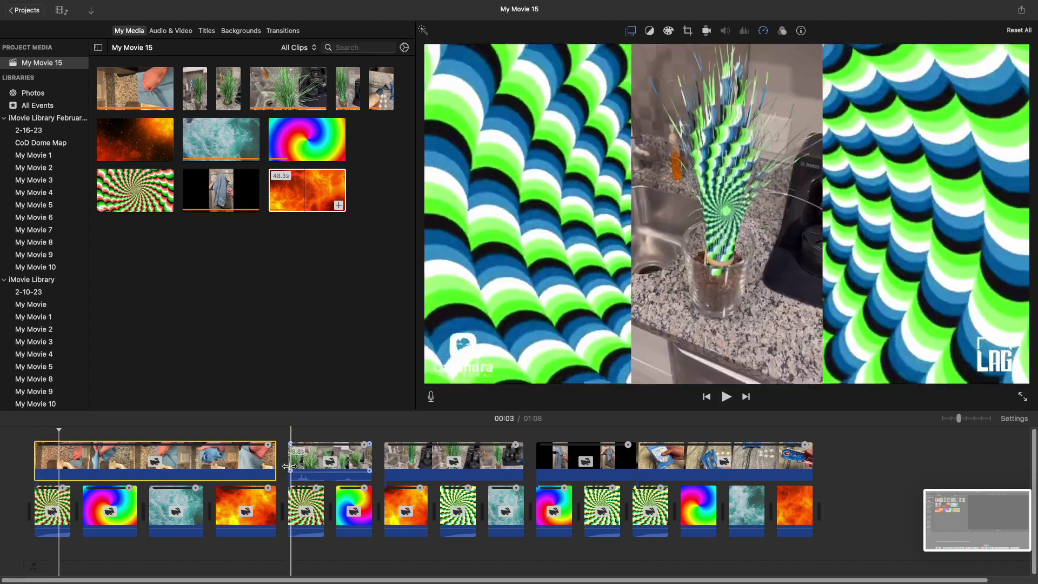
Step: Play the first plant overlay from its start to check how it fits the frame
{"action": "left_click", "coordinate": [287, 470]}
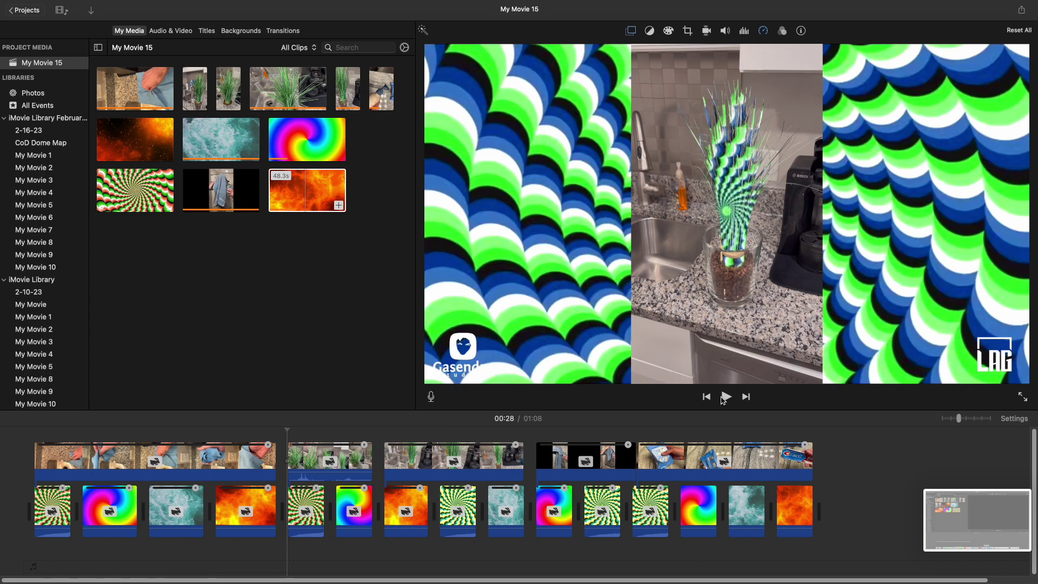
{"action": "left_click", "coordinate": [726, 396]}
{"action": "left_click", "coordinate": [726, 396]}
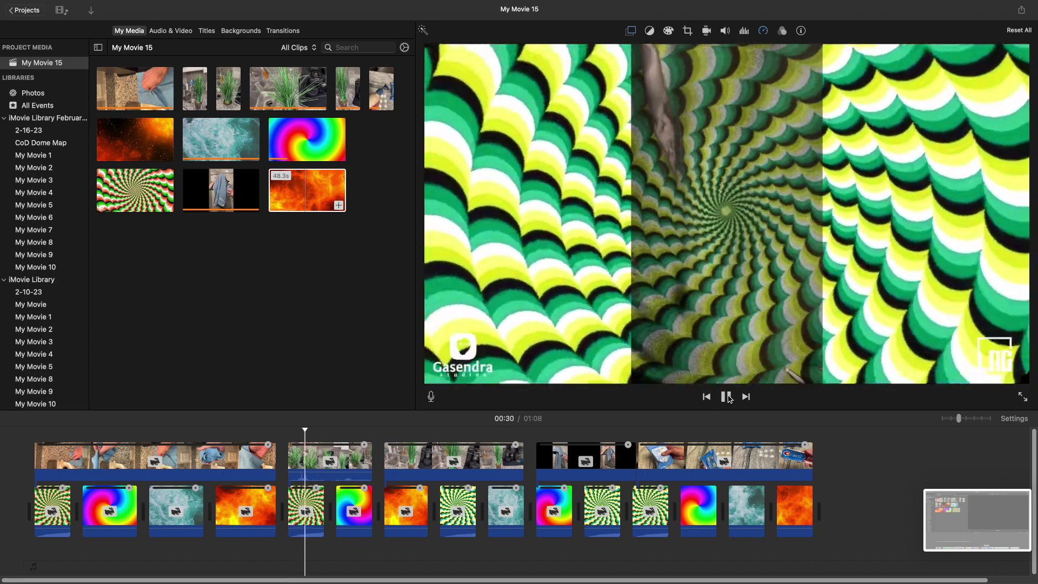
{"action": "left_click", "coordinate": [727, 398]}
{"action": "left_click", "coordinate": [727, 397]}
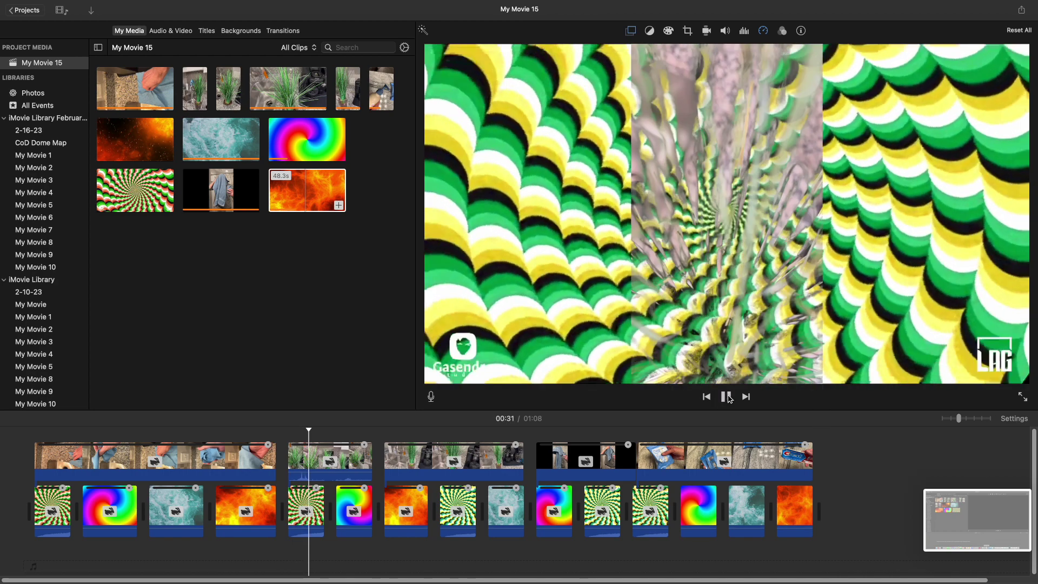
Step: Rotate the first plant overlay 90 degrees counterclockwise to fill the frame and play it from its start
{"action": "left_click", "coordinate": [366, 460]}
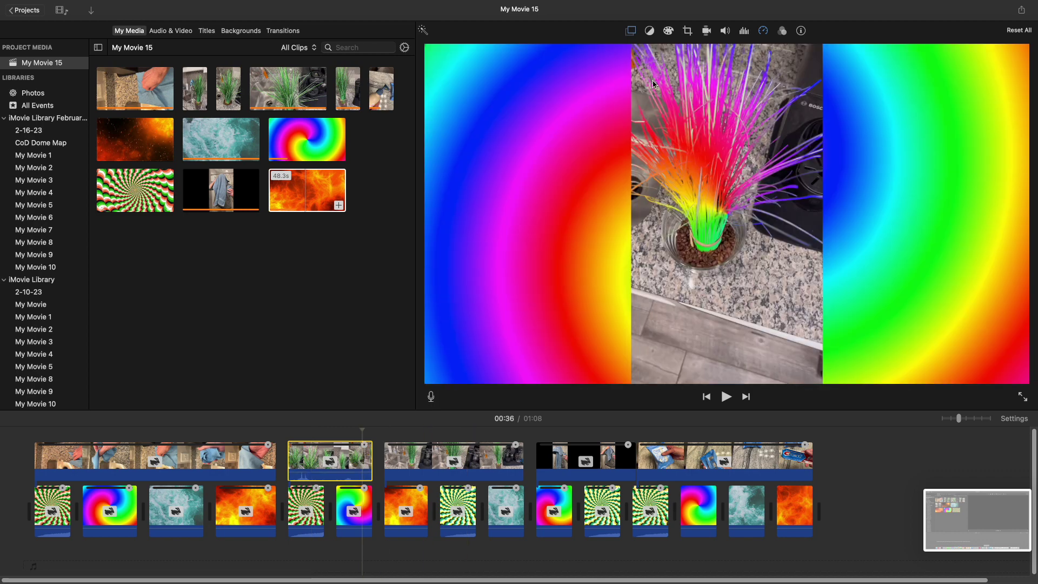
{"action": "left_click", "coordinate": [687, 31]}
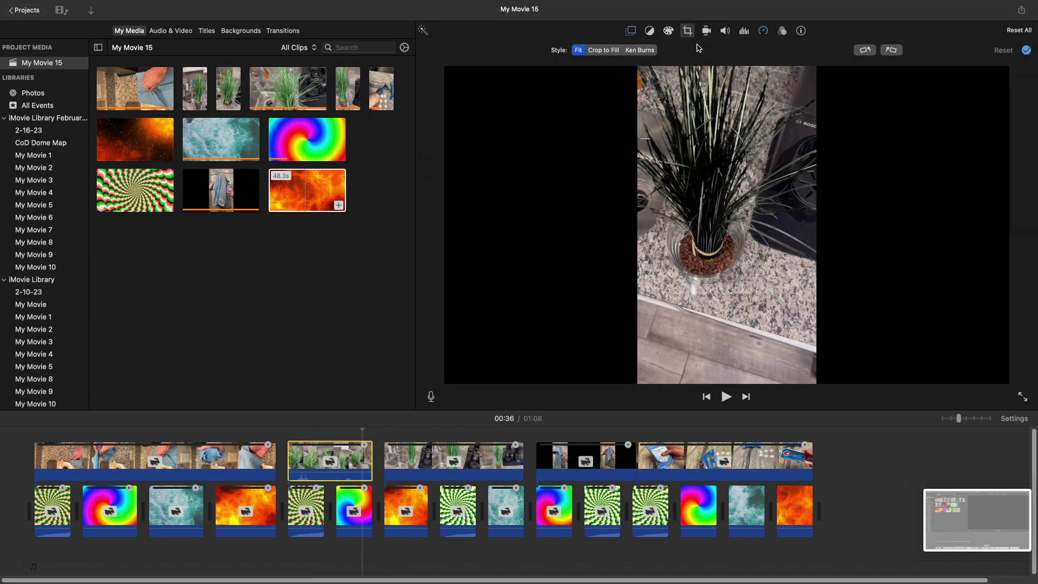
{"action": "left_click", "coordinate": [864, 50]}
{"action": "left_click", "coordinate": [285, 430]}
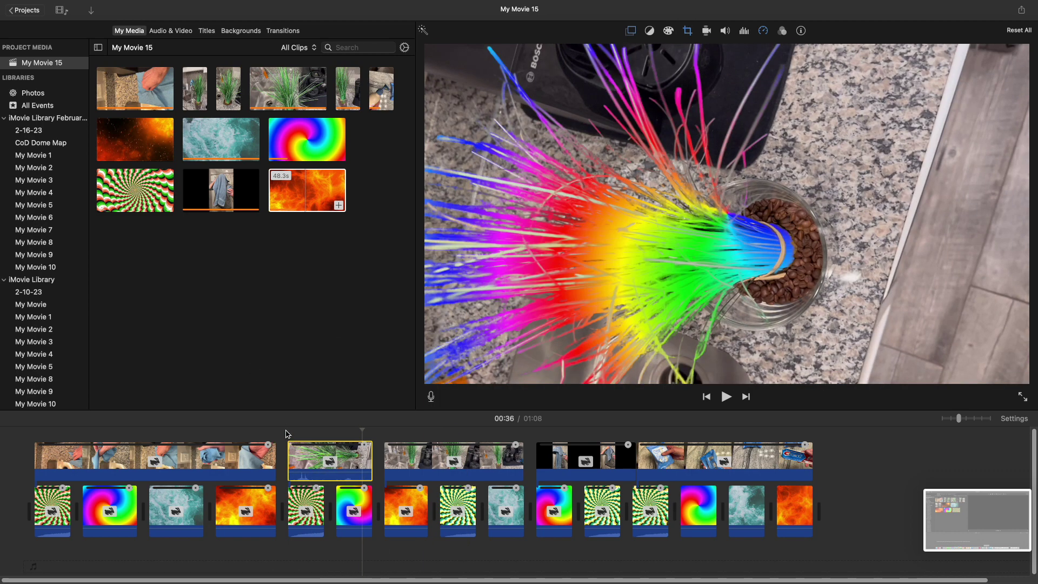
{"action": "left_click", "coordinate": [726, 396]}
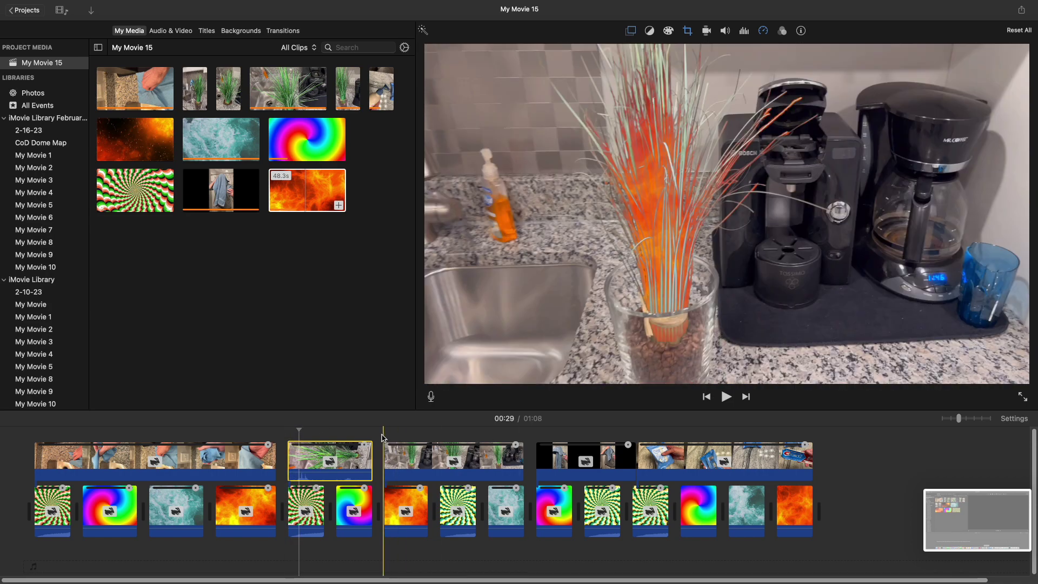
Step: Play the second plant overlay and the beginning of the towel overlay to check their framing
{"action": "left_click", "coordinate": [383, 436]}
{"action": "left_click", "coordinate": [726, 397]}
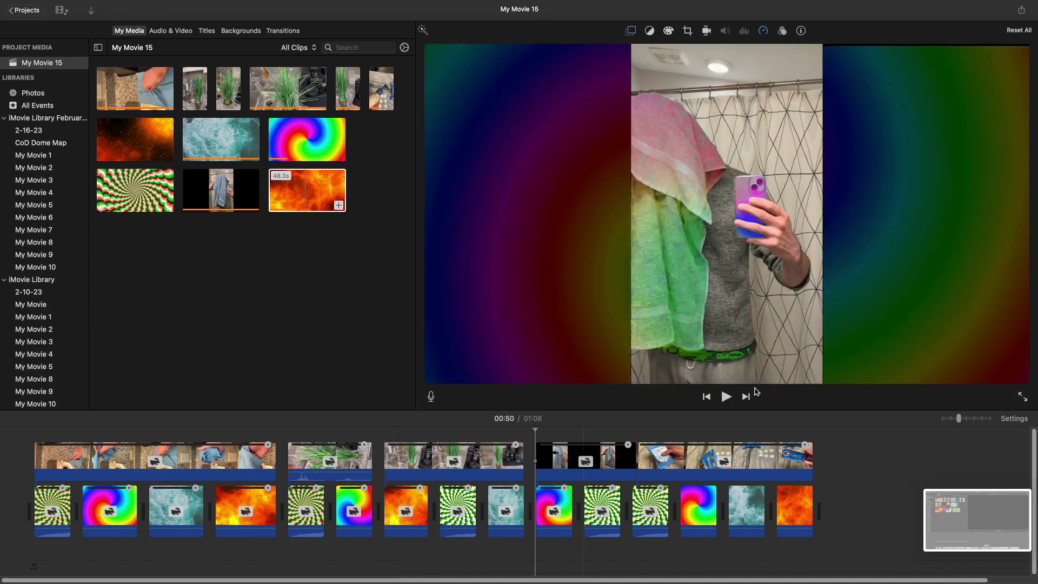
{"action": "left_click", "coordinate": [726, 397]}
Step: Try rotating the towel overlay 90 degrees counterclockwise and play it from its start
{"action": "left_click", "coordinate": [611, 459]}
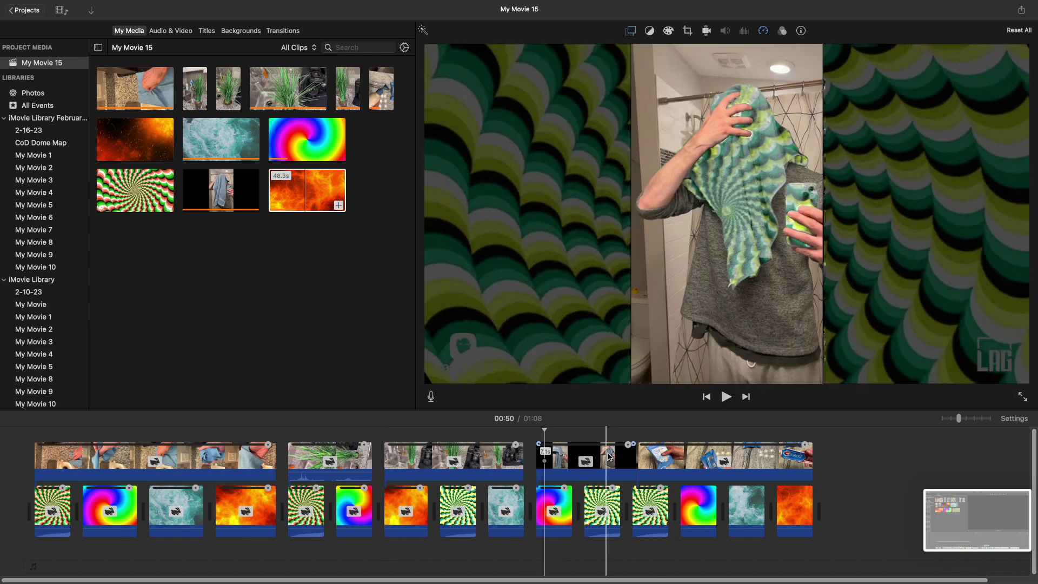
{"action": "left_click", "coordinate": [688, 31]}
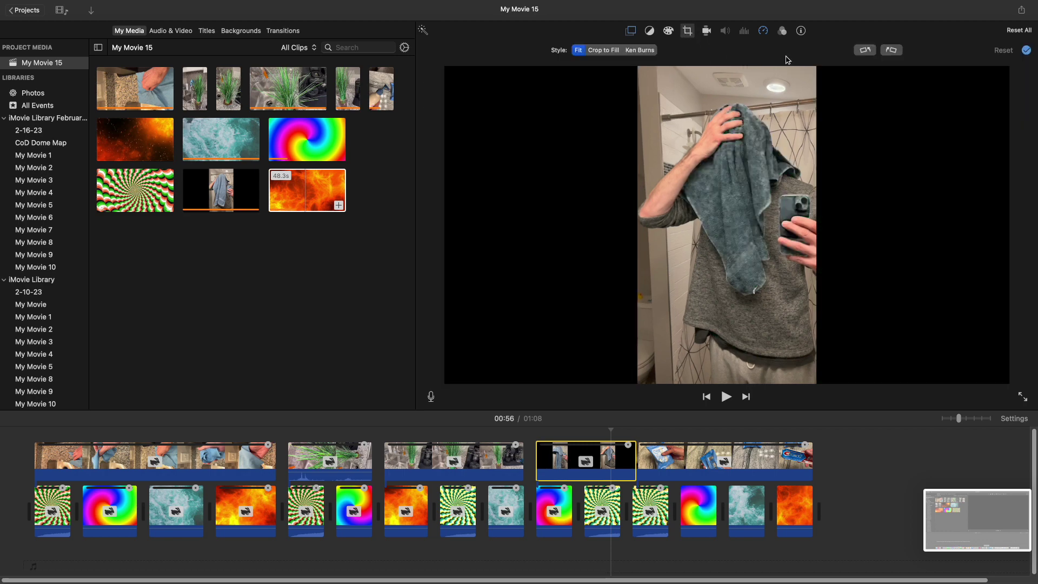
{"action": "left_click", "coordinate": [865, 51]}
{"action": "left_click", "coordinate": [533, 436]}
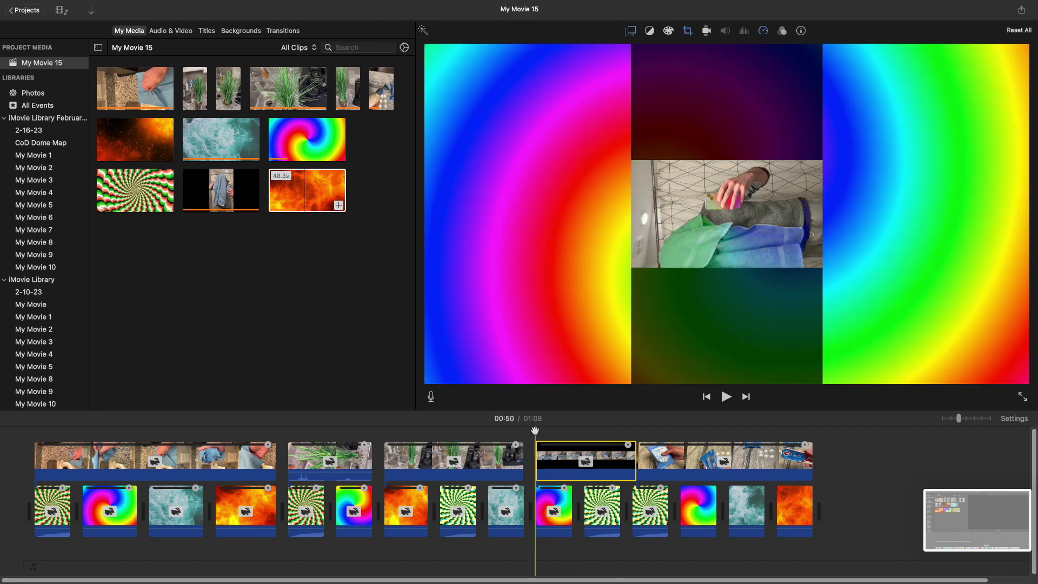
{"action": "left_click", "coordinate": [726, 396]}
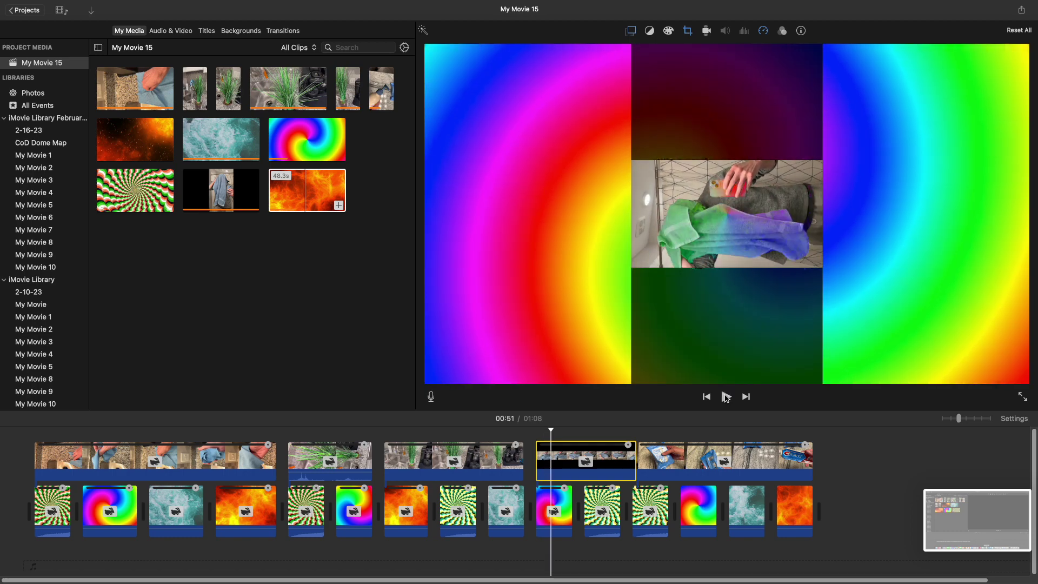
{"action": "key", "text": "space"}
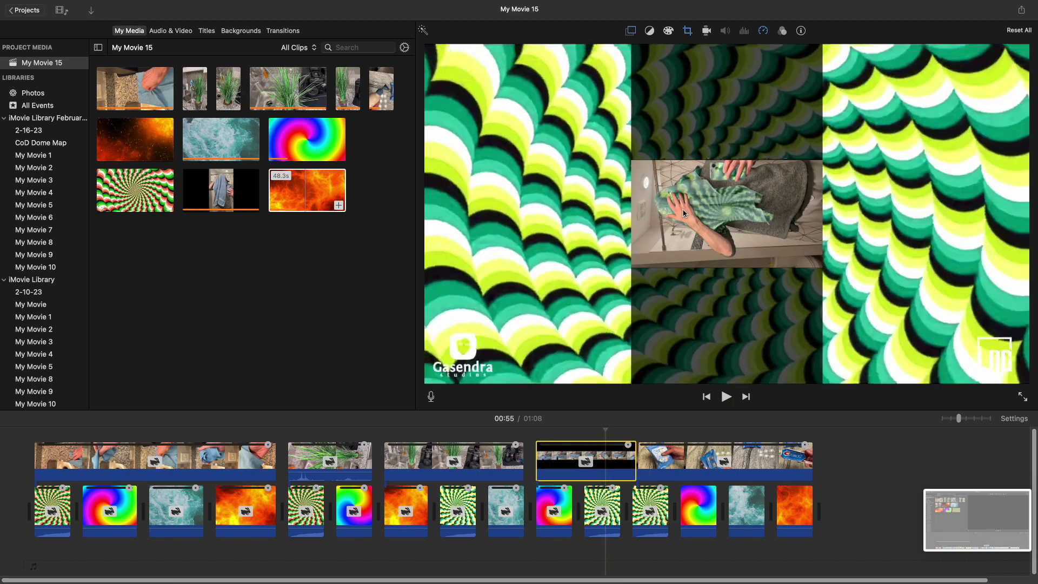
Step: Rotate the towel overlay 90 degrees clockwise back to its upright orientation
{"action": "left_click", "coordinate": [631, 31]}
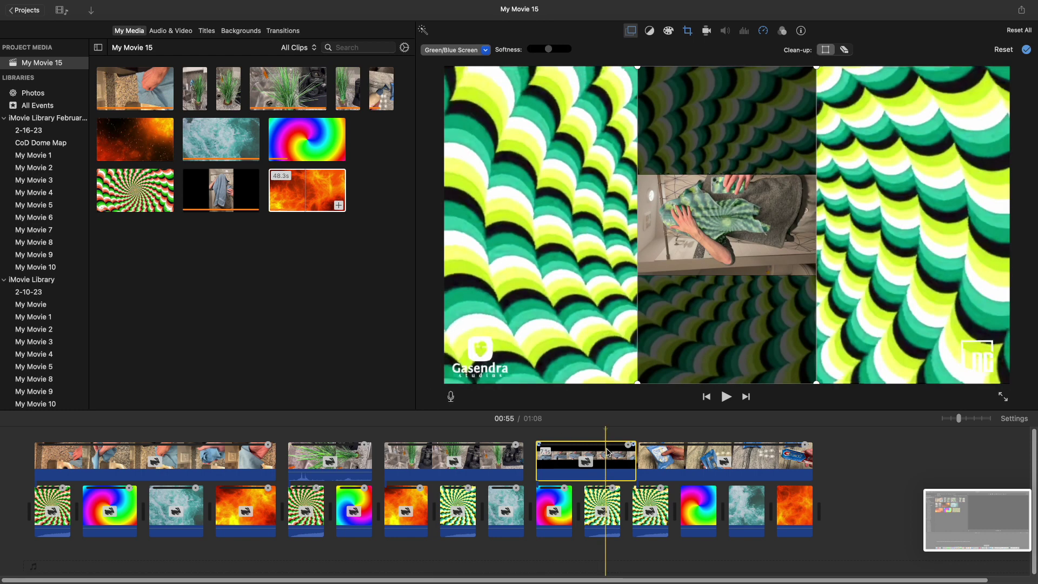
{"action": "left_click", "coordinate": [688, 31]}
{"action": "left_click", "coordinate": [888, 51]}
{"action": "left_click", "coordinate": [533, 431]}
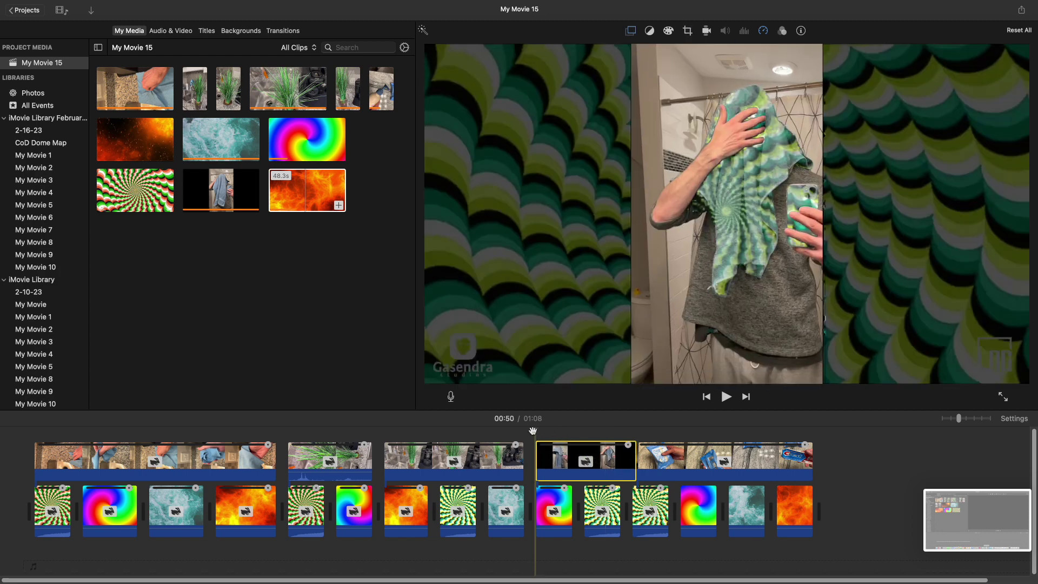
Step: Play the upright towel overlay from its start, followed by the beginning of the toiletries overlay
{"action": "left_click", "coordinate": [726, 396]}
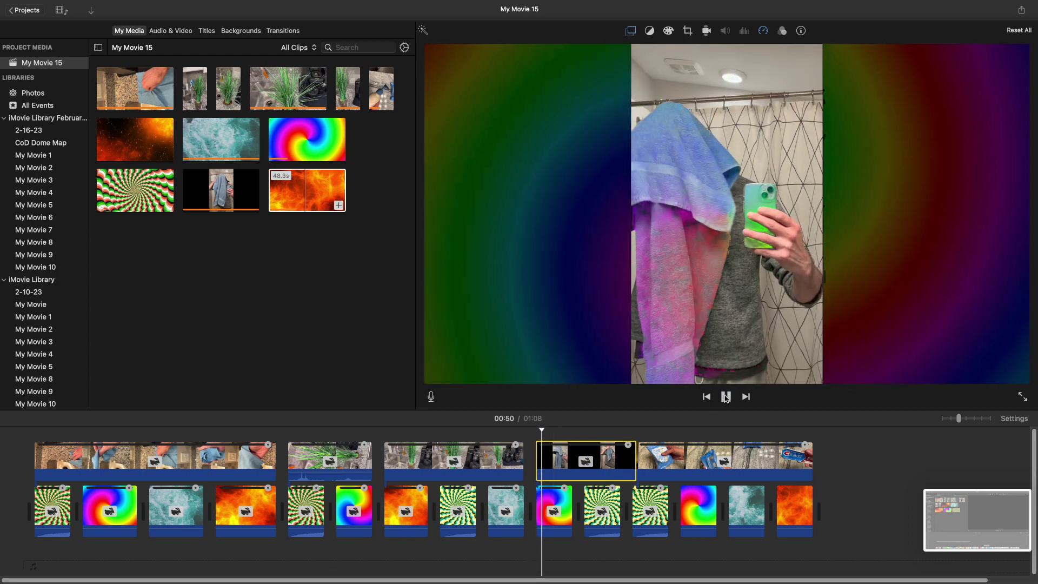
{"action": "left_click", "coordinate": [726, 396]}
{"action": "left_click", "coordinate": [640, 433]}
{"action": "left_click", "coordinate": [726, 396]}
{"action": "left_click", "coordinate": [726, 396]}
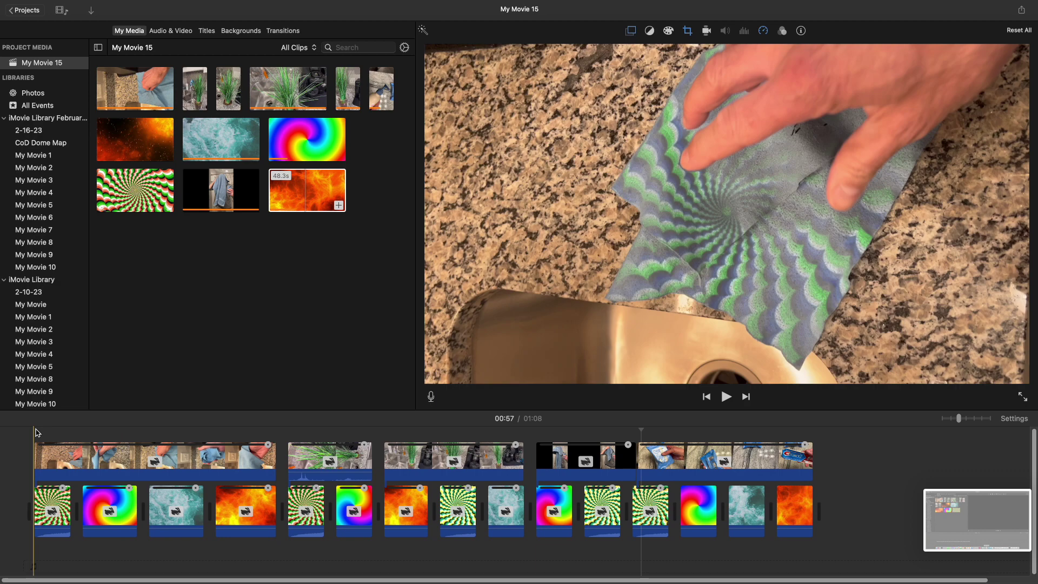
{"action": "left_click", "coordinate": [34, 434]}
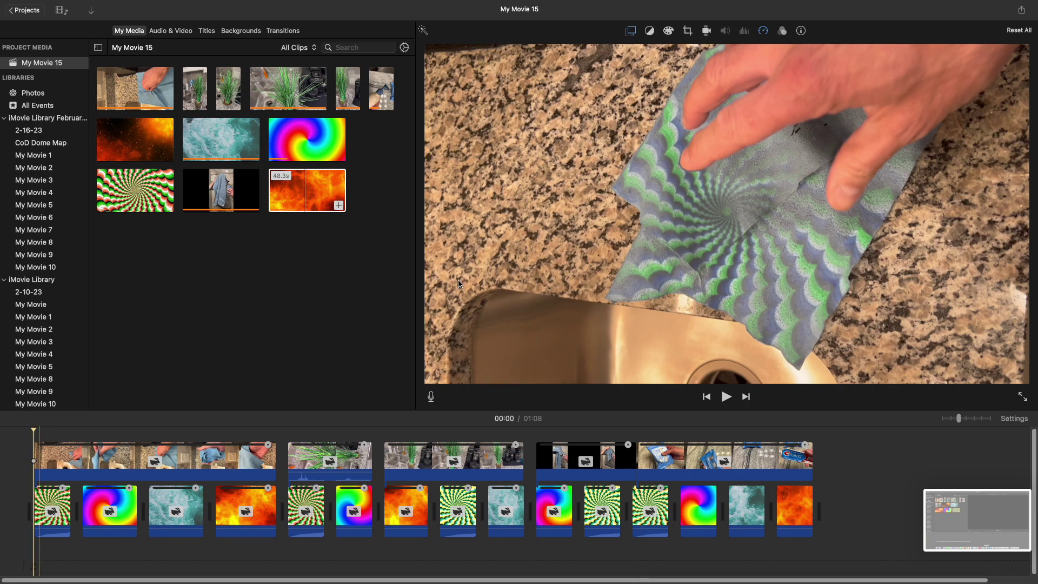
{"action": "left_click", "coordinate": [1021, 10]}
{"action": "left_click", "coordinate": [1000, 99]}
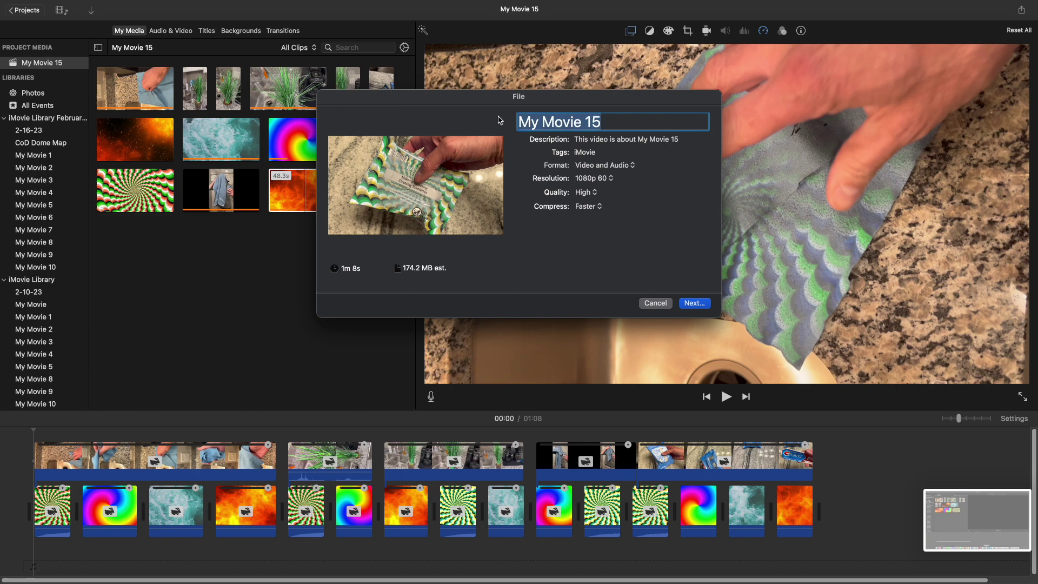
{"action": "type", "text": "How to Do Video Effects with"}
{"action": "key", "text": "super+BackSpace"}
{"action": "type", "text": "iMovie?"}
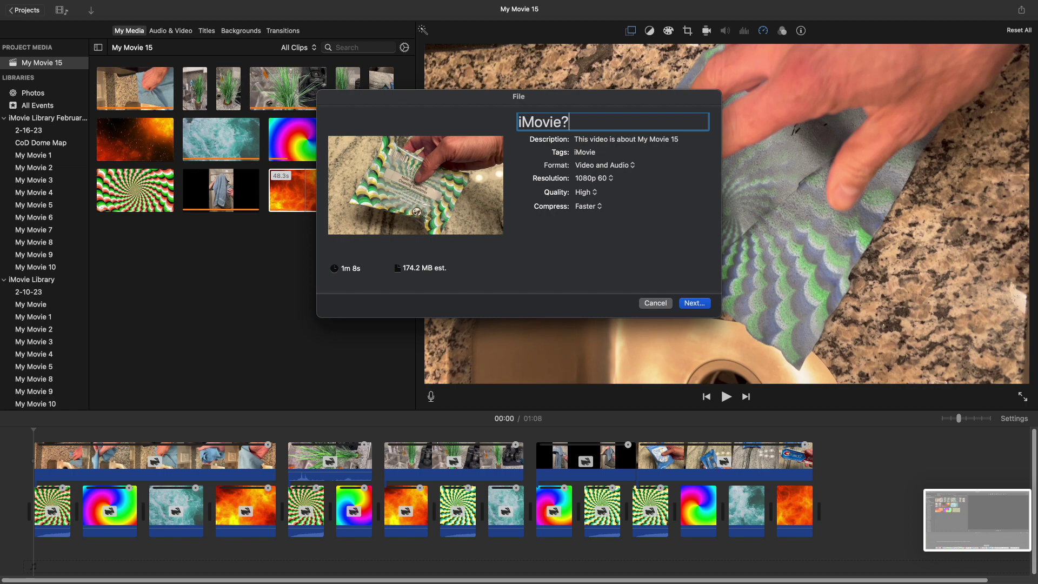
{"action": "left_click", "coordinate": [588, 206]}
{"action": "left_click", "coordinate": [595, 219]}
{"action": "left_click", "coordinate": [590, 179]}
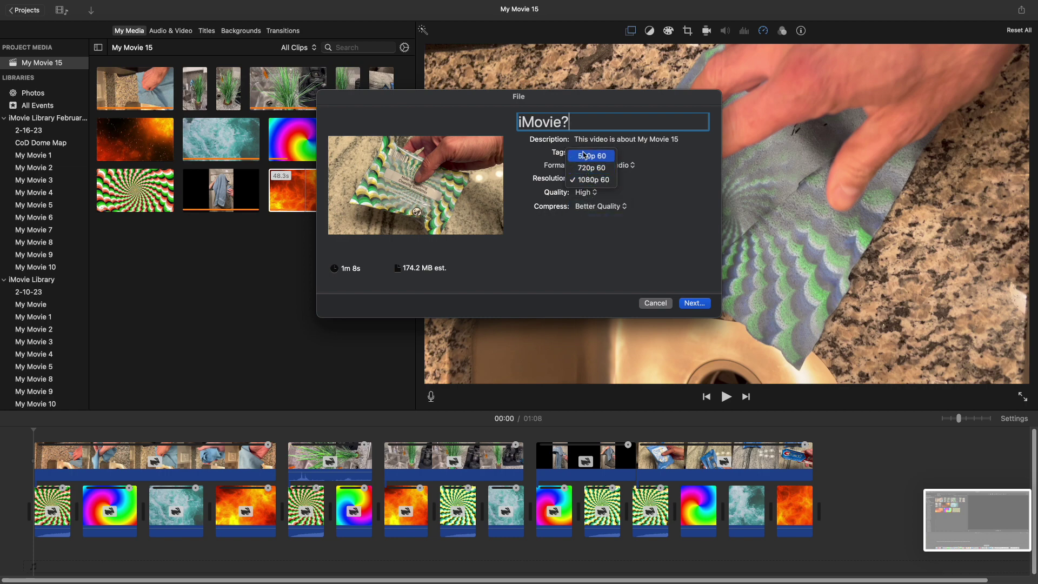
{"action": "left_click", "coordinate": [585, 184]}
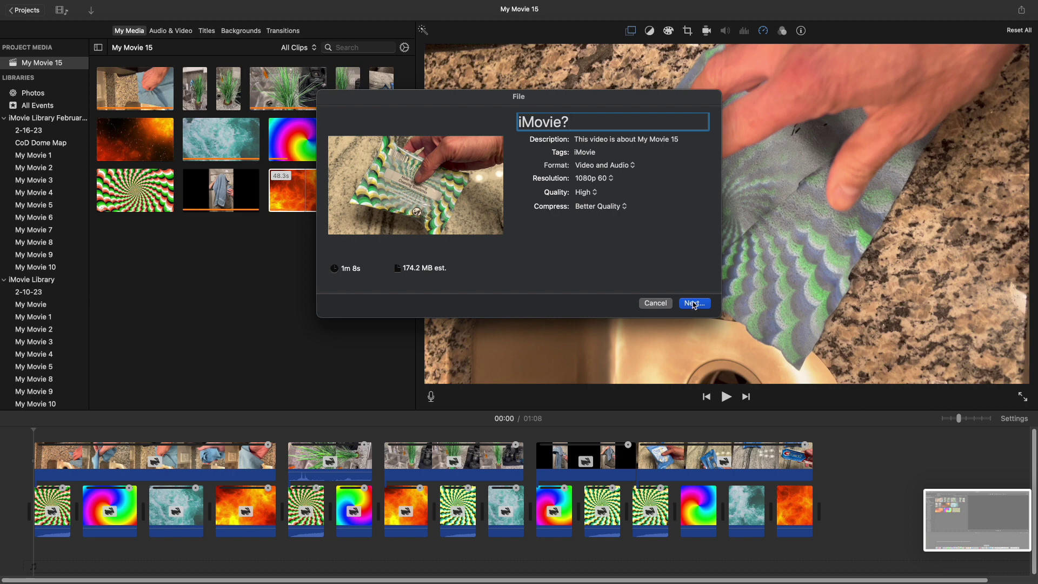
{"action": "left_click", "coordinate": [655, 303]}
Step: Select every background clip in the timeline and detach their audio
{"action": "left_click", "coordinate": [62, 508]}
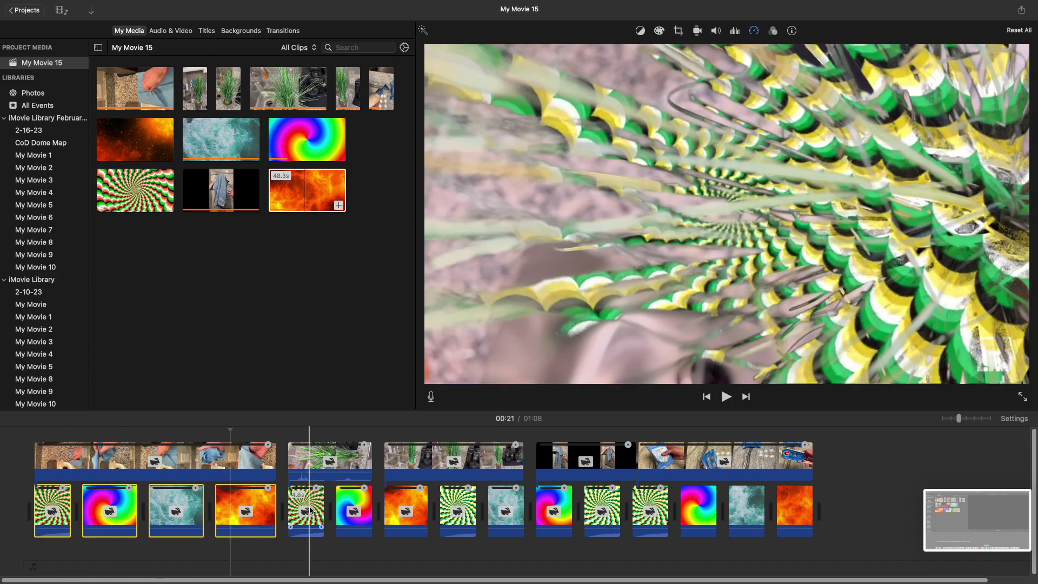
{"action": "left_click", "coordinate": [305, 508]}
{"action": "left_click", "coordinate": [344, 505]}
{"action": "left_click_drag", "start_coordinate": [21, 489], "coordinate": [838, 548]}
{"action": "right_click", "coordinate": [651, 498]}
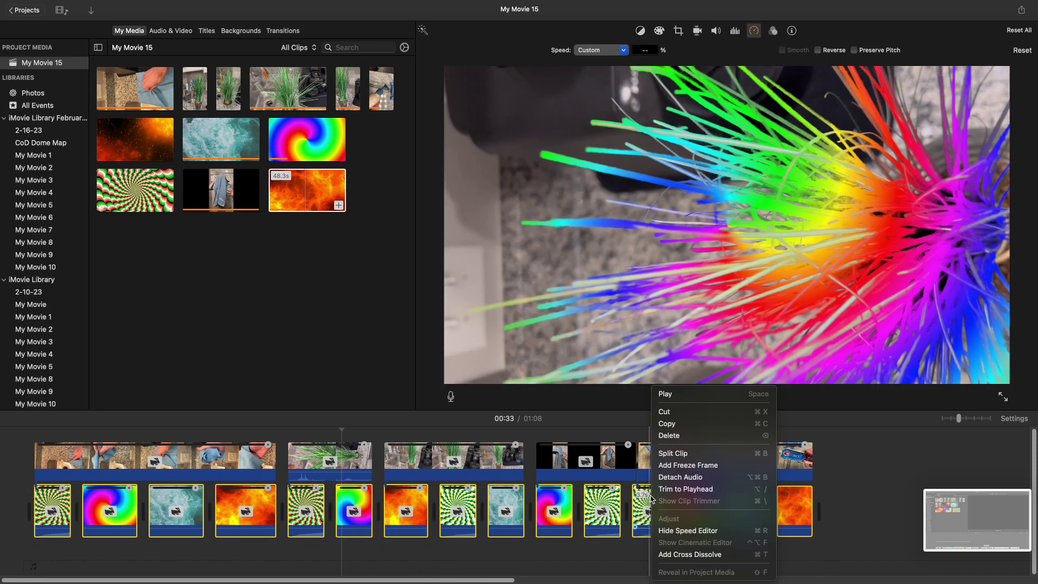
{"action": "left_click", "coordinate": [677, 478]}
{"action": "key", "text": "super+z"}
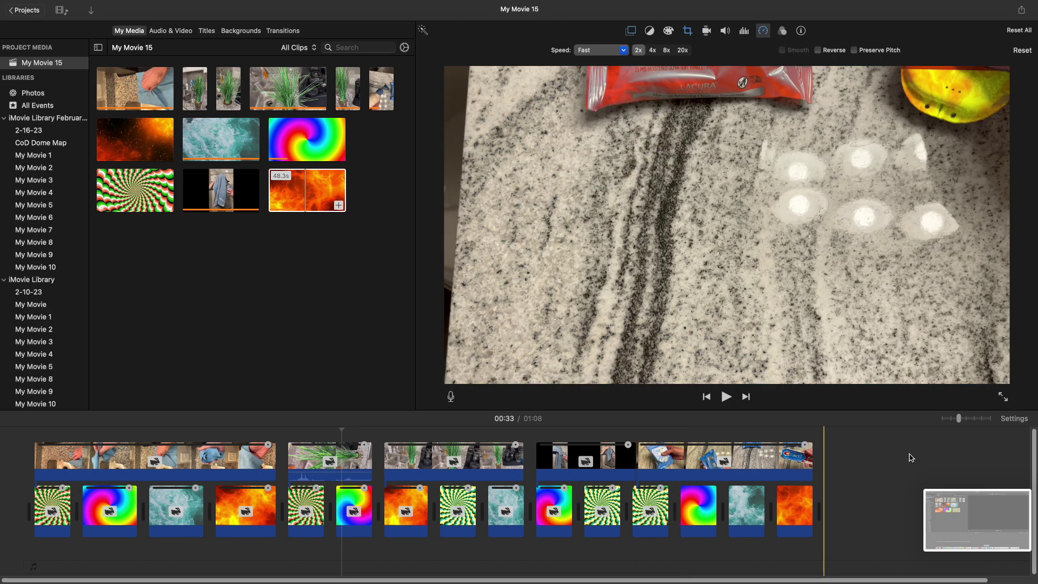
Step: Start a file export of the project and title it "How to Do Video Effects With iMovie?"
{"action": "left_click", "coordinate": [1021, 10]}
{"action": "left_click", "coordinate": [1003, 95]}
{"action": "left_click", "coordinate": [608, 122]}
{"action": "key", "text": "super+a"}
{"action": "type", "text": "How"}
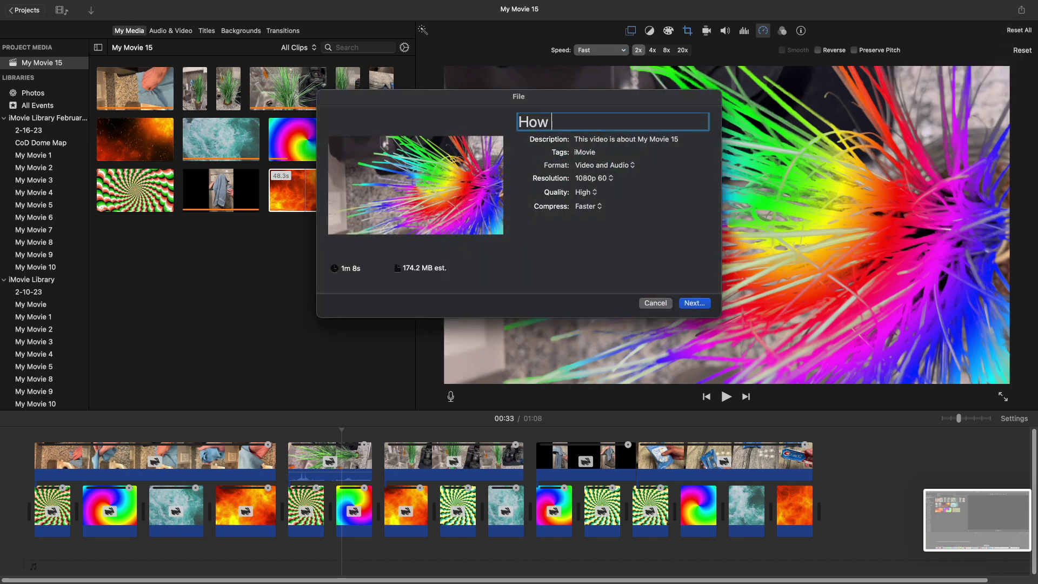
{"action": "type", "text": " to Do Video Effects W"}
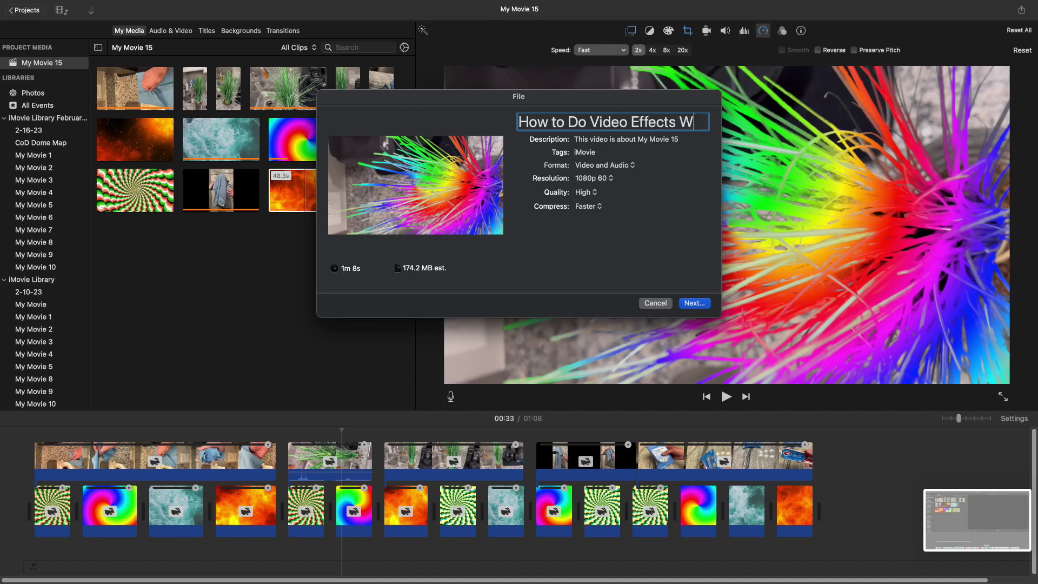
{"action": "key", "text": "BackSpace"}
{"action": "type", "text": "With iMo"}
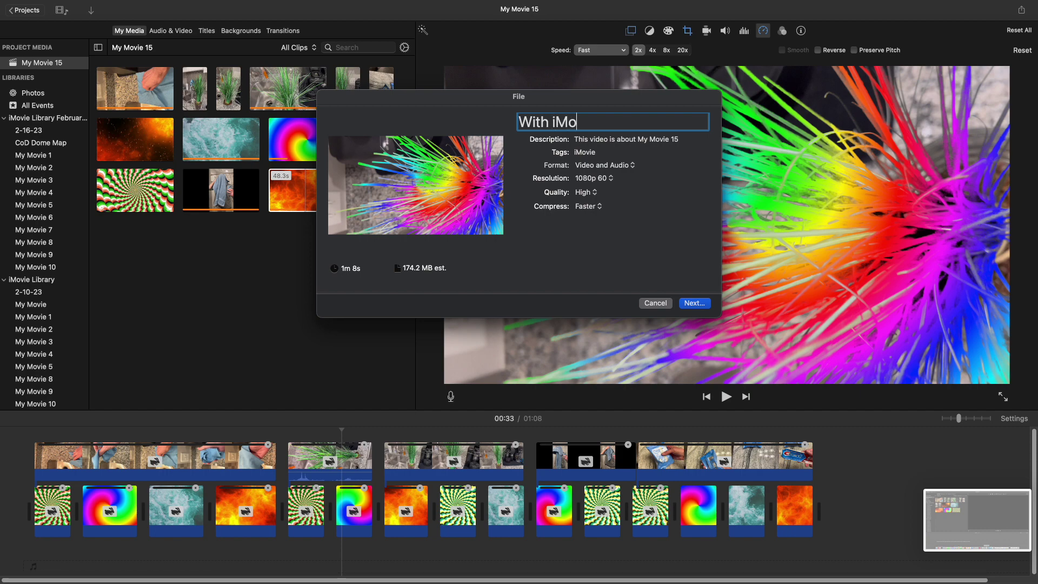